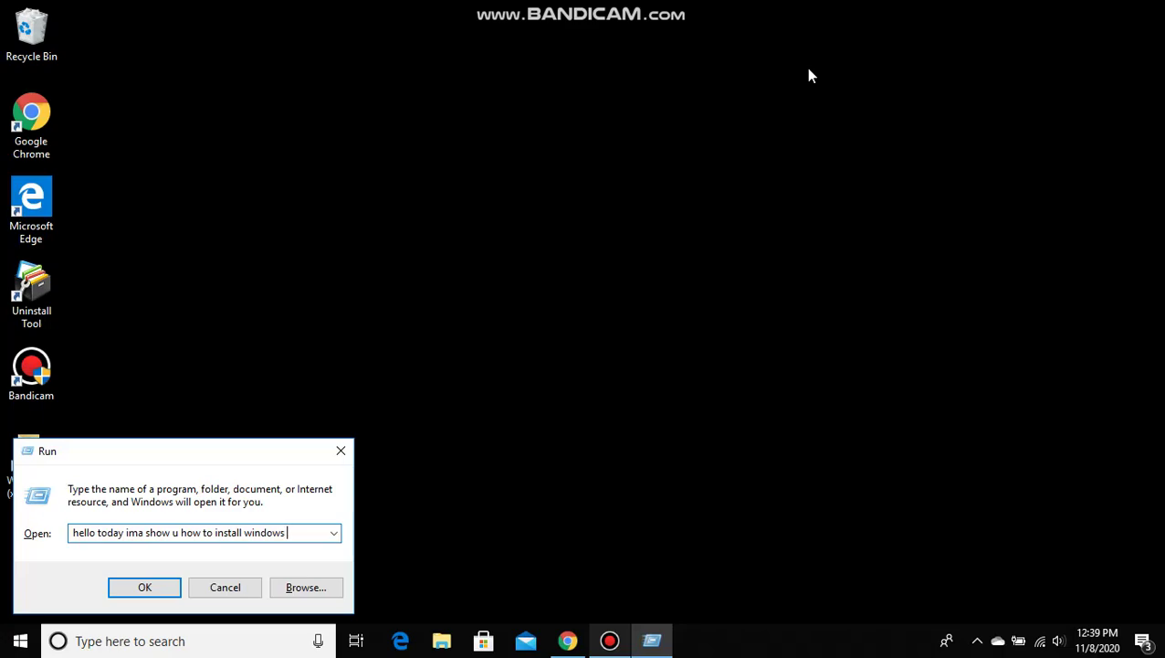
{"action": "type", "text": "7 first u"}
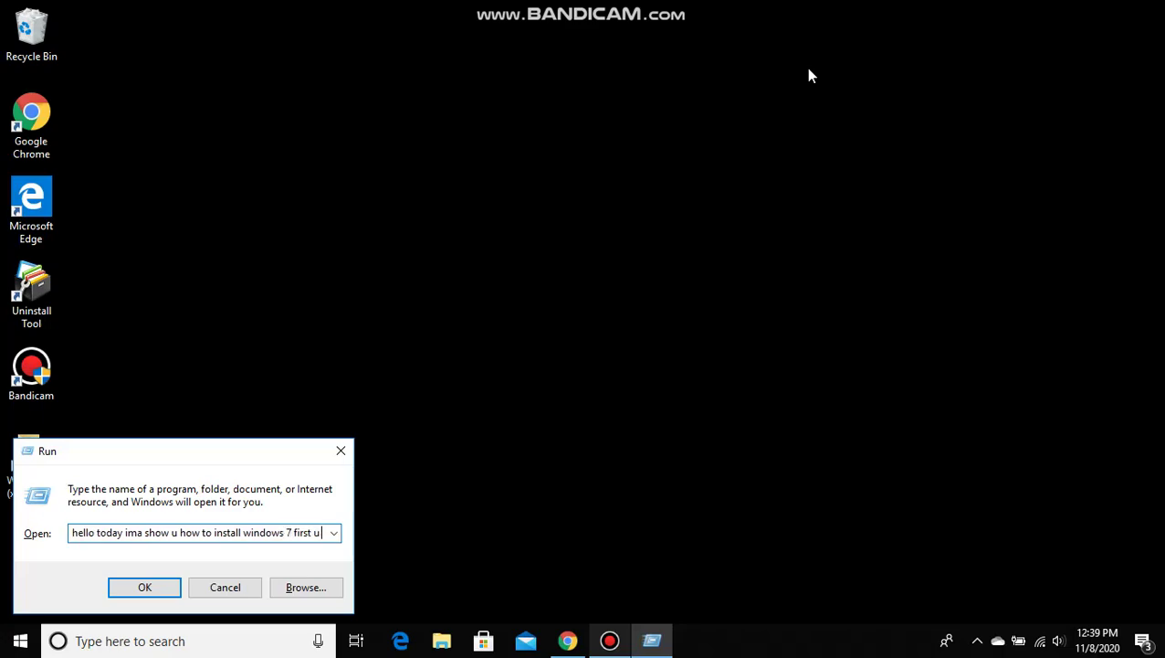
{"action": "type", "text": " need"}
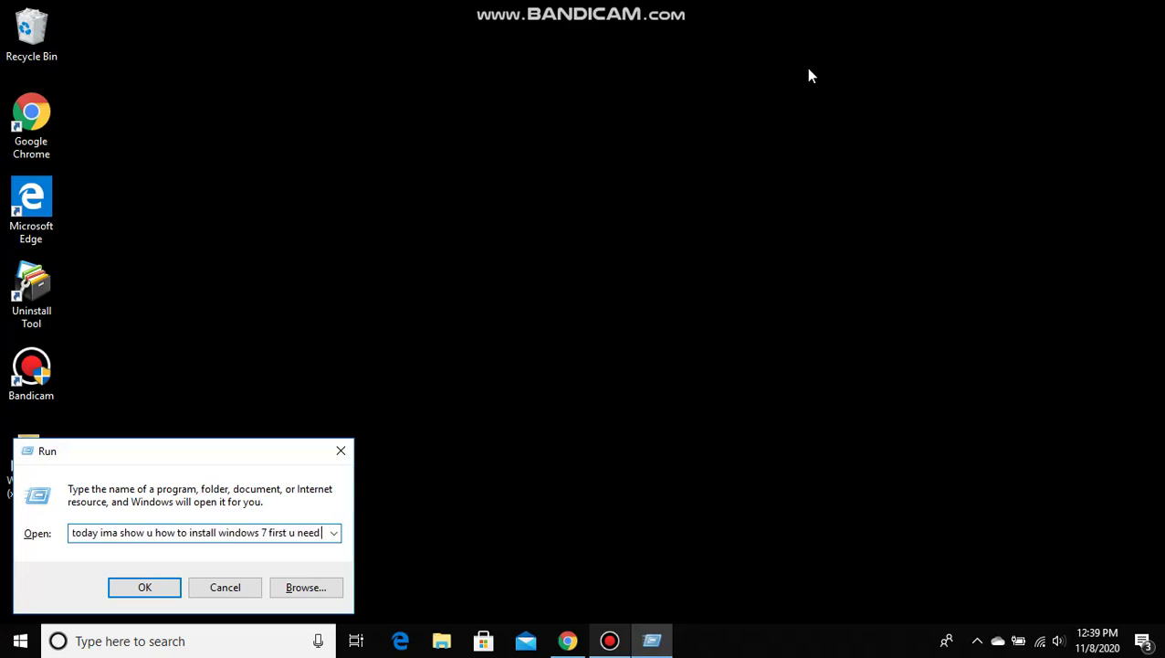
{"action": "type", "text": " a new dri"}
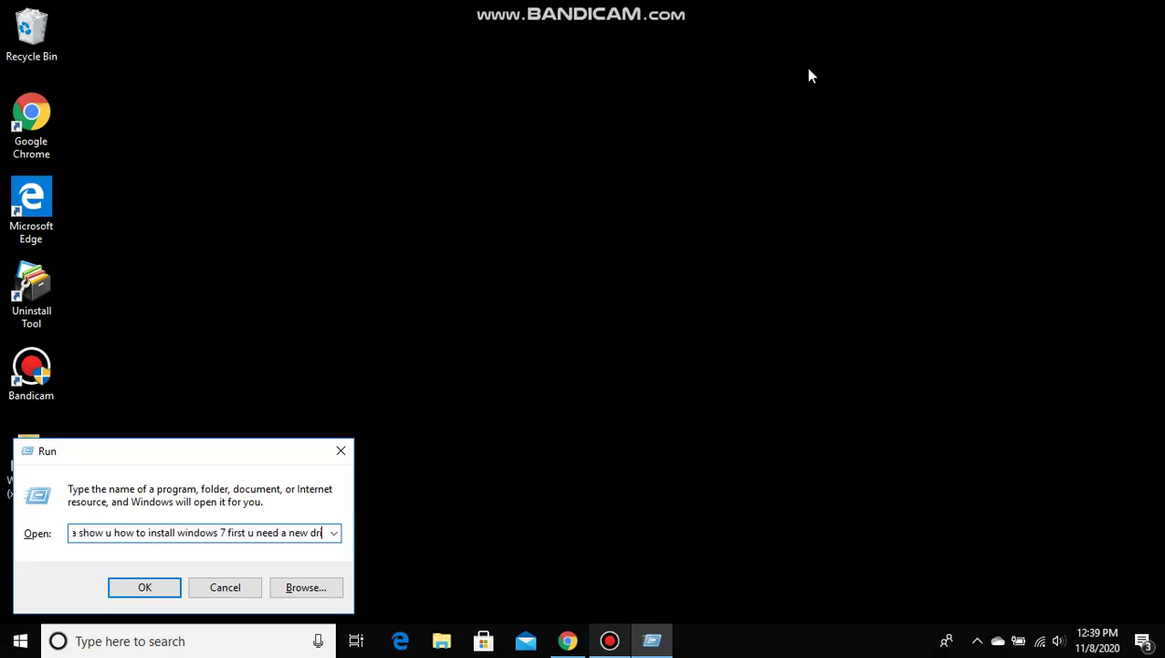
{"action": "type", "text": "ve partition"}
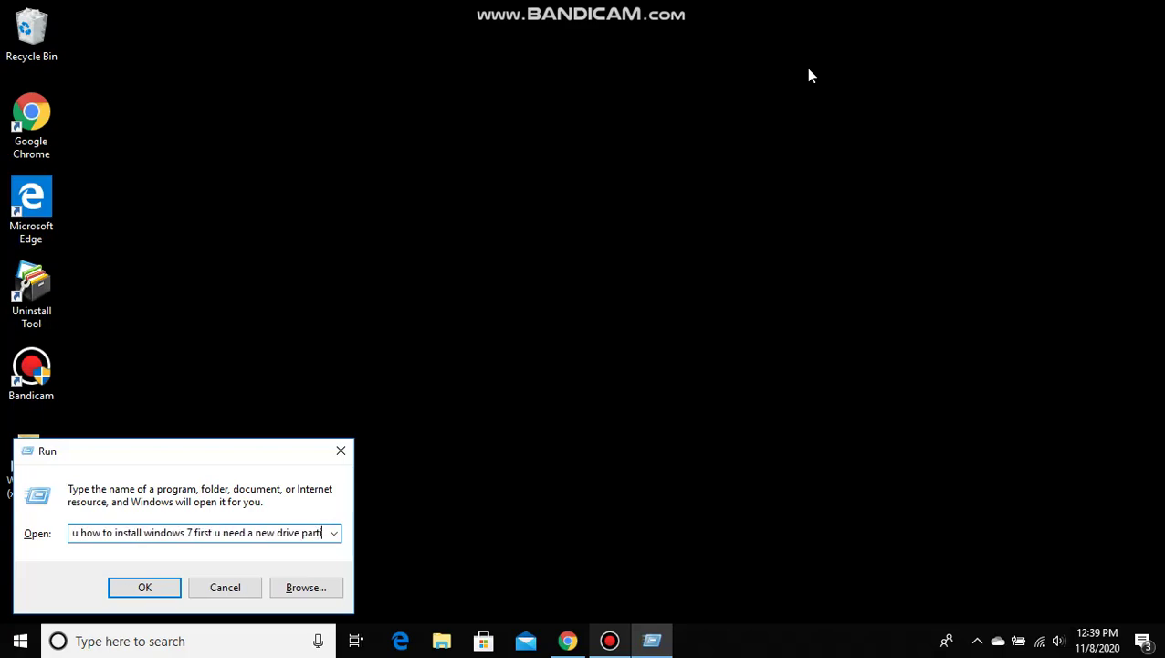
{"action": "left_click", "coordinate": [338, 453]}
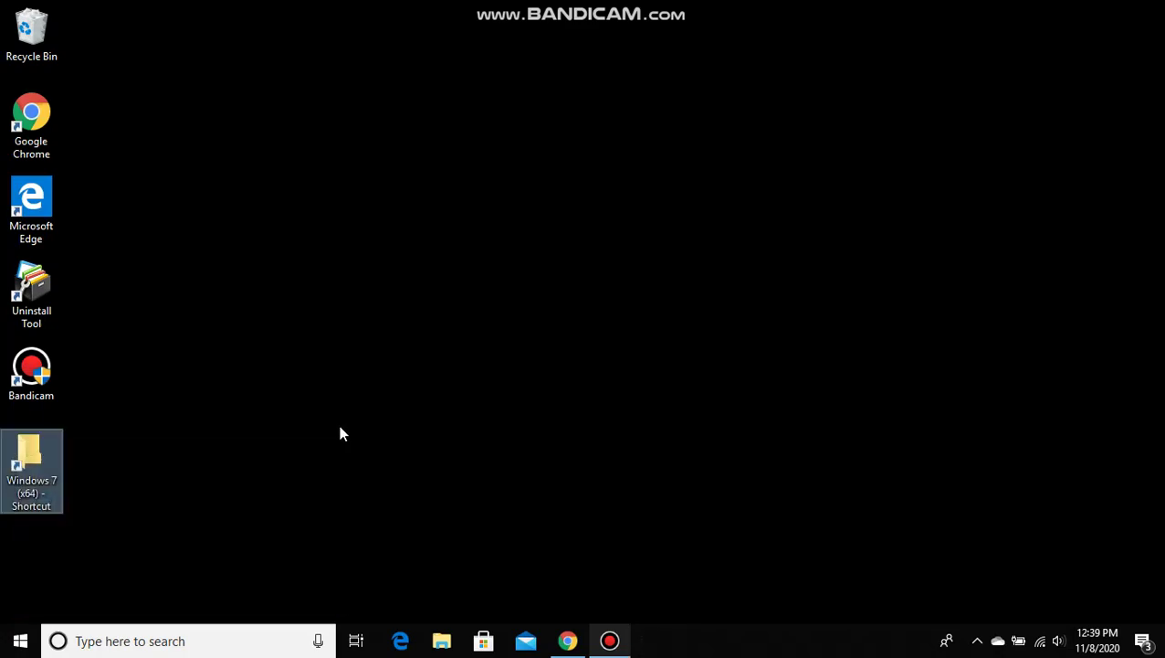
Search Windows for Computer Management and launch it
{"action": "key", "text": "super"}
{"action": "type", "text": "computer manag"}
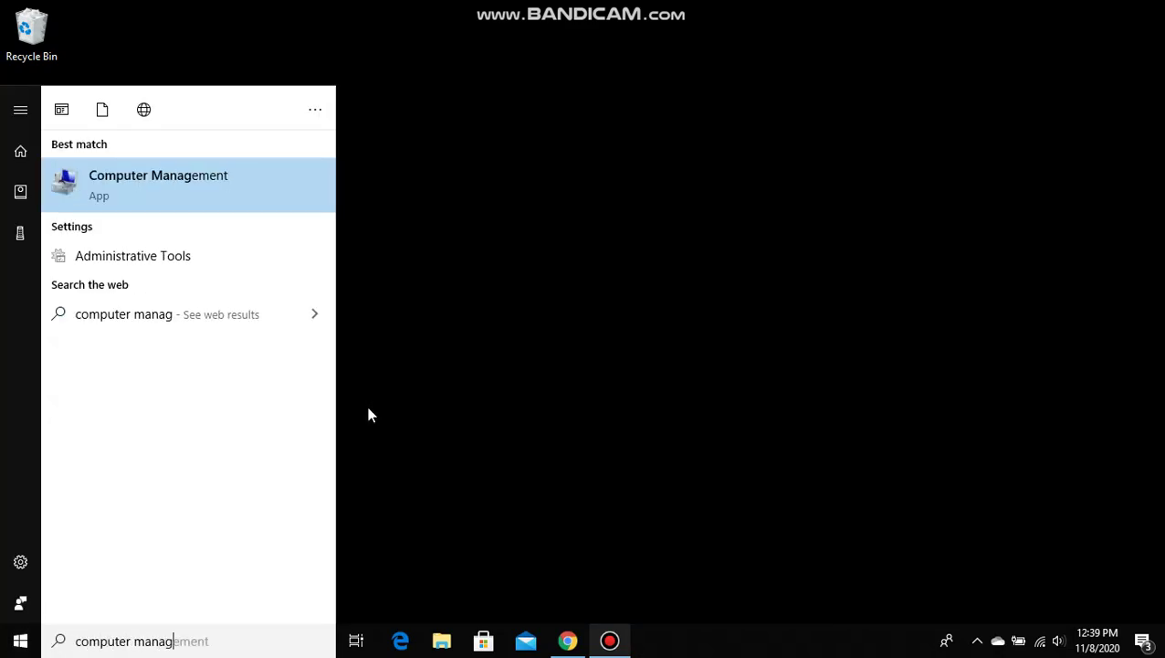
{"action": "key", "text": "Return"}
{"action": "key", "text": "super+r"}
{"action": "key", "text": "BackSpace"}
{"action": "type", "text": "open up "}
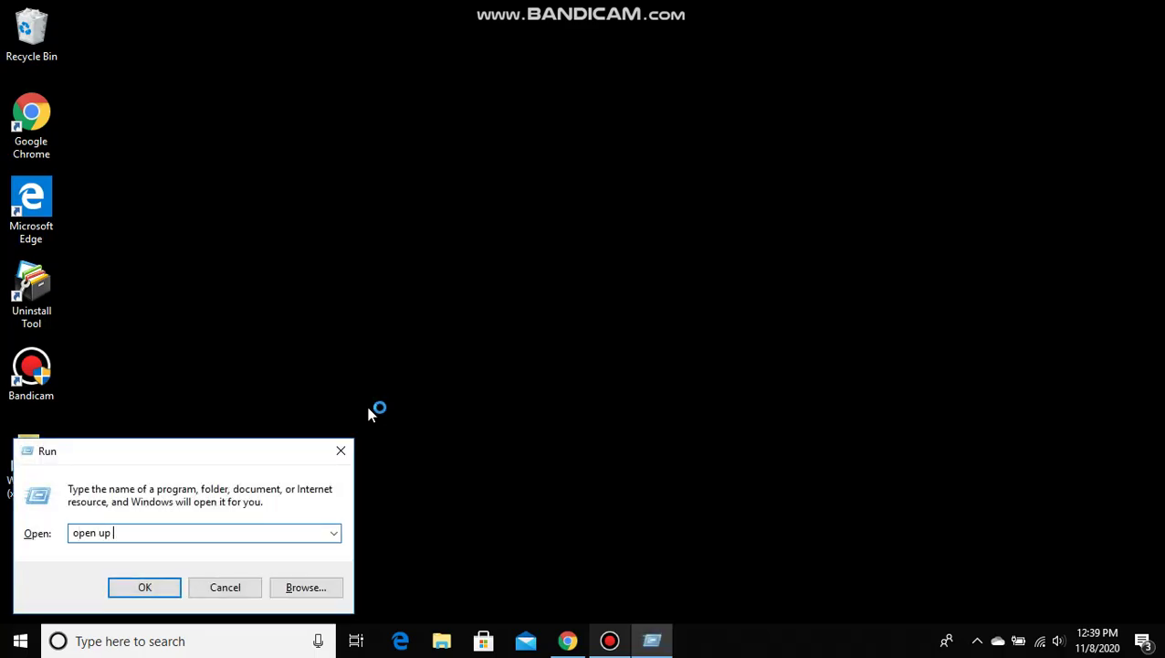
{"action": "type", "text": "computer management"}
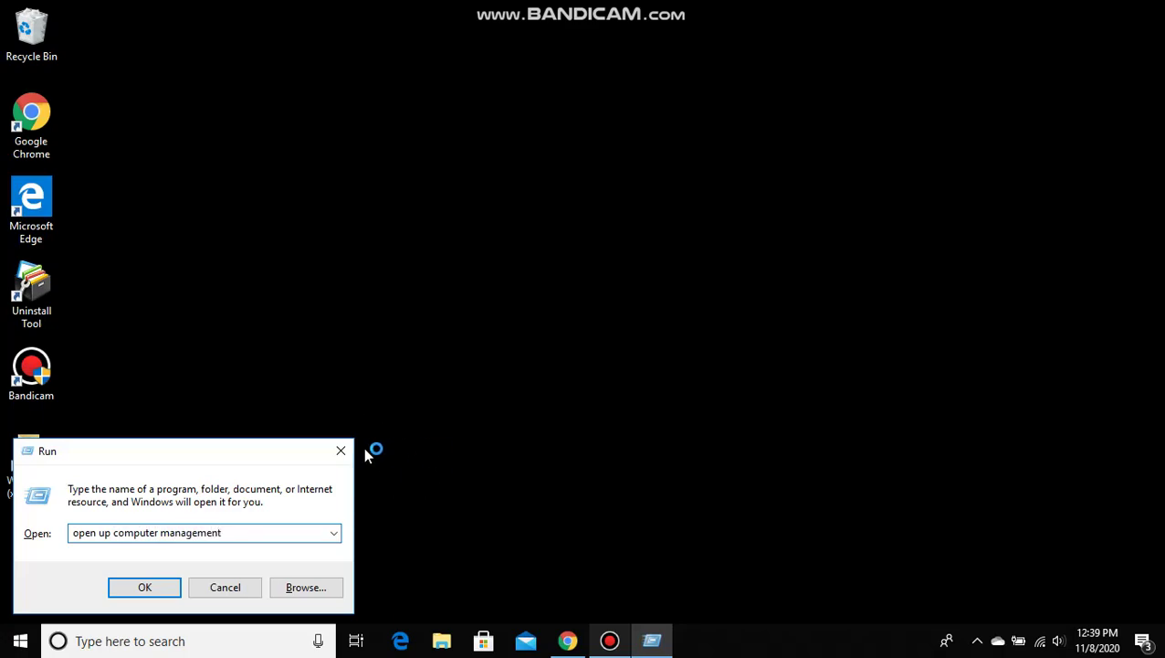
{"action": "key", "text": "Return"}
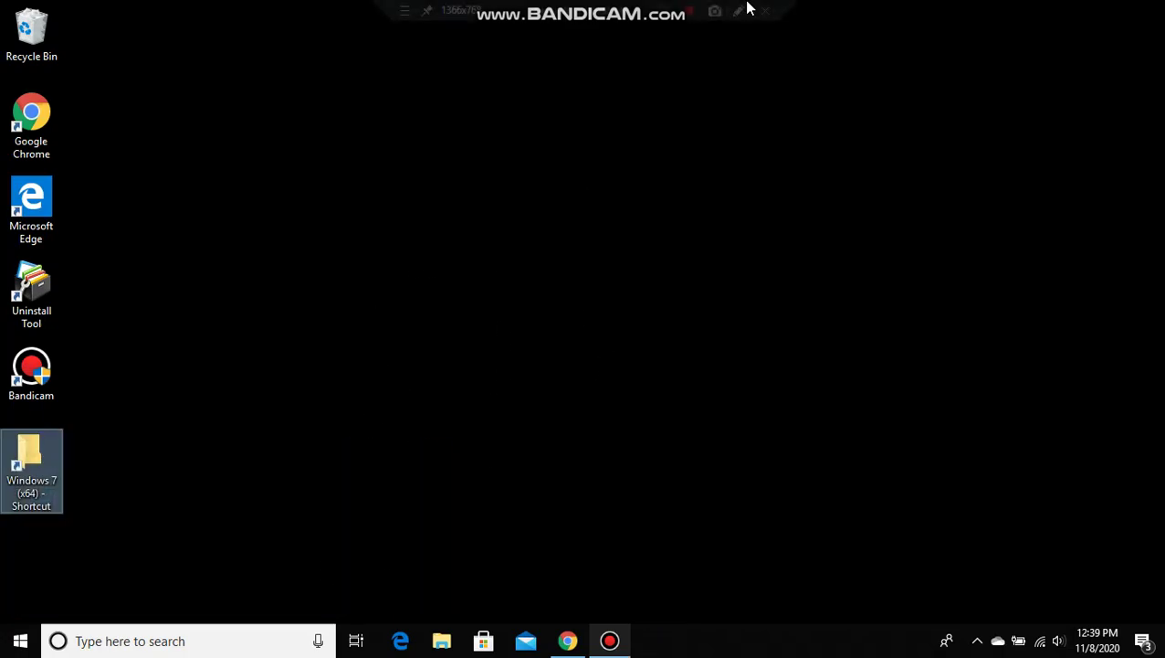
{"action": "left_click", "coordinate": [604, 211]}
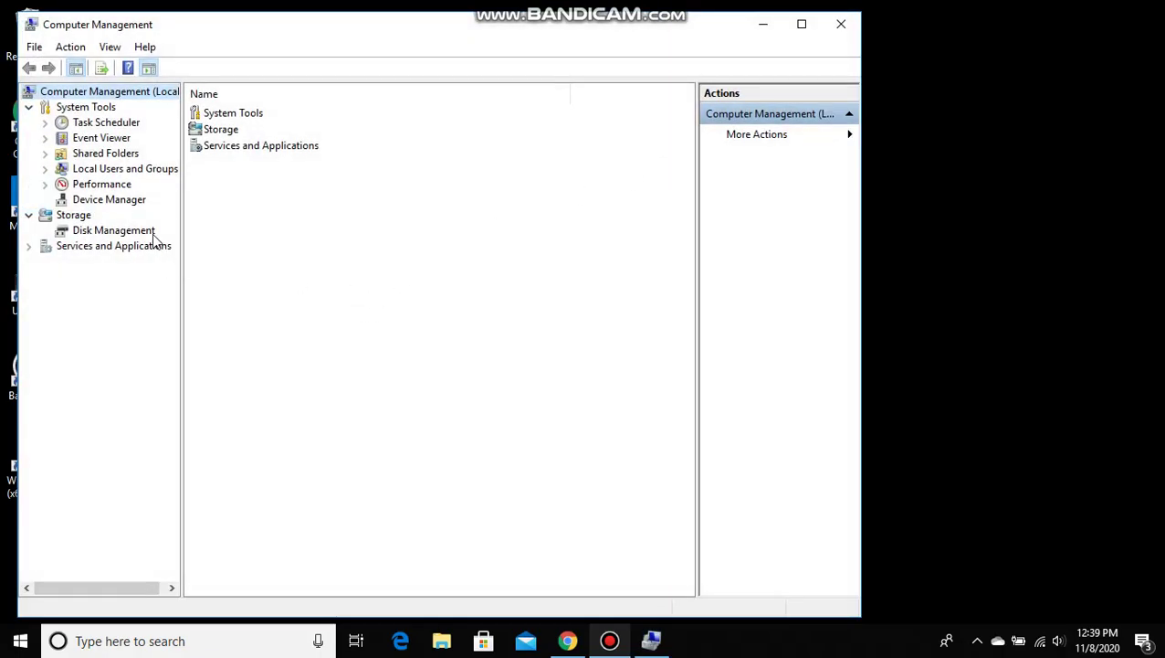
{"action": "key", "text": "super+r"}
{"action": "type", "text": "go to disk "}
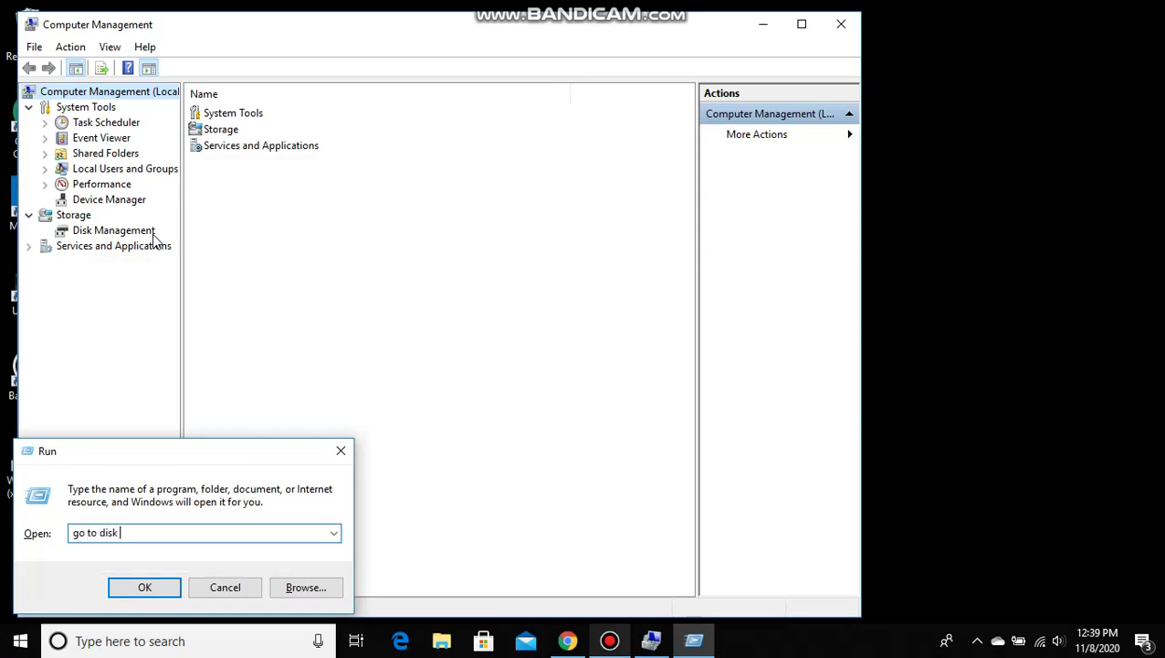
{"action": "type", "text": "managen"}
{"action": "key", "text": "BackSpace"}
{"action": "type", "text": "ment"}
{"action": "left_click", "coordinate": [336, 451]}
Show Disk Management under Storage and maximize the Computer Management window
{"action": "left_click", "coordinate": [114, 231]}
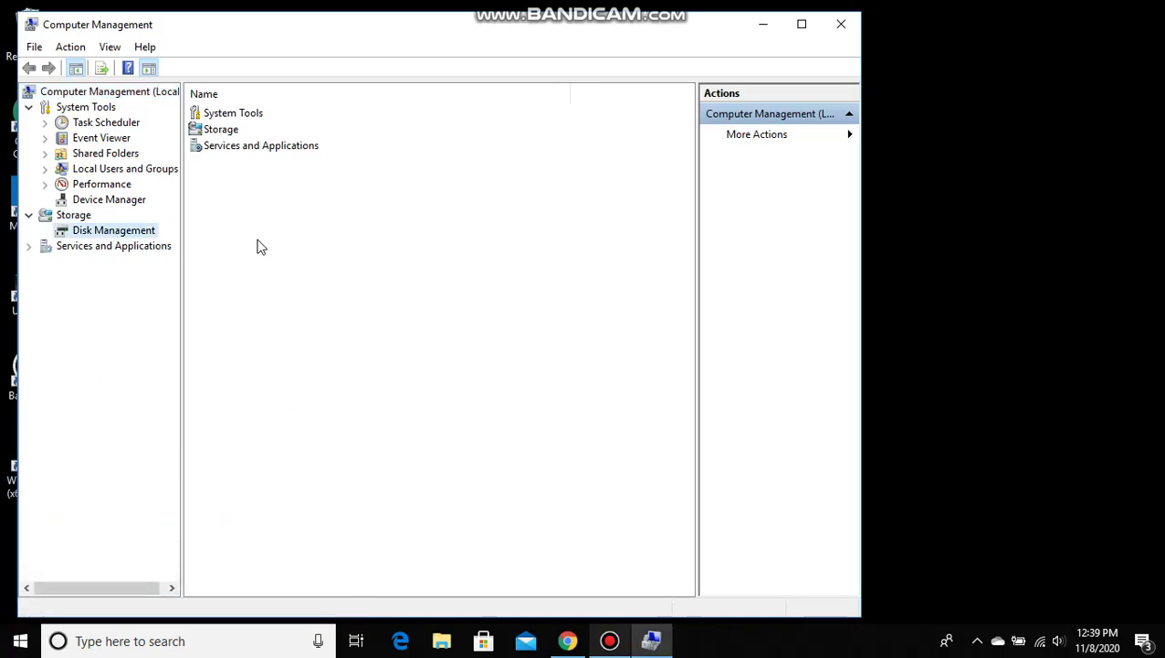
{"action": "left_click", "coordinate": [139, 233]}
{"action": "left_click_drag", "start_coordinate": [322, 34], "coordinate": [396, 25]}
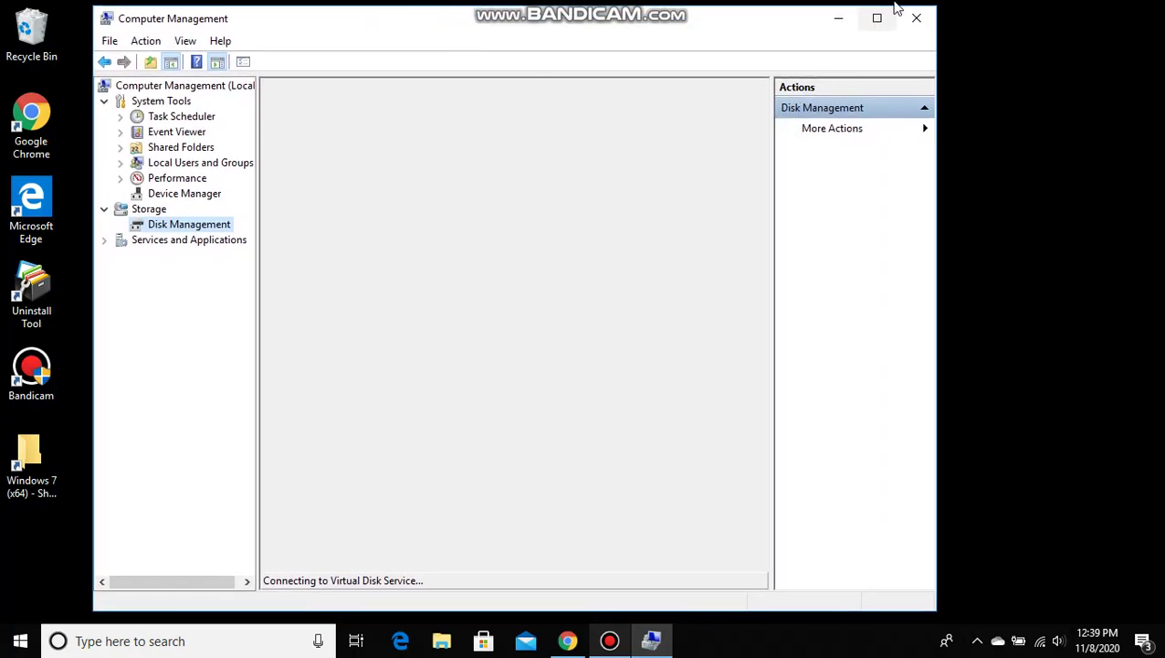
{"action": "left_click", "coordinate": [877, 18]}
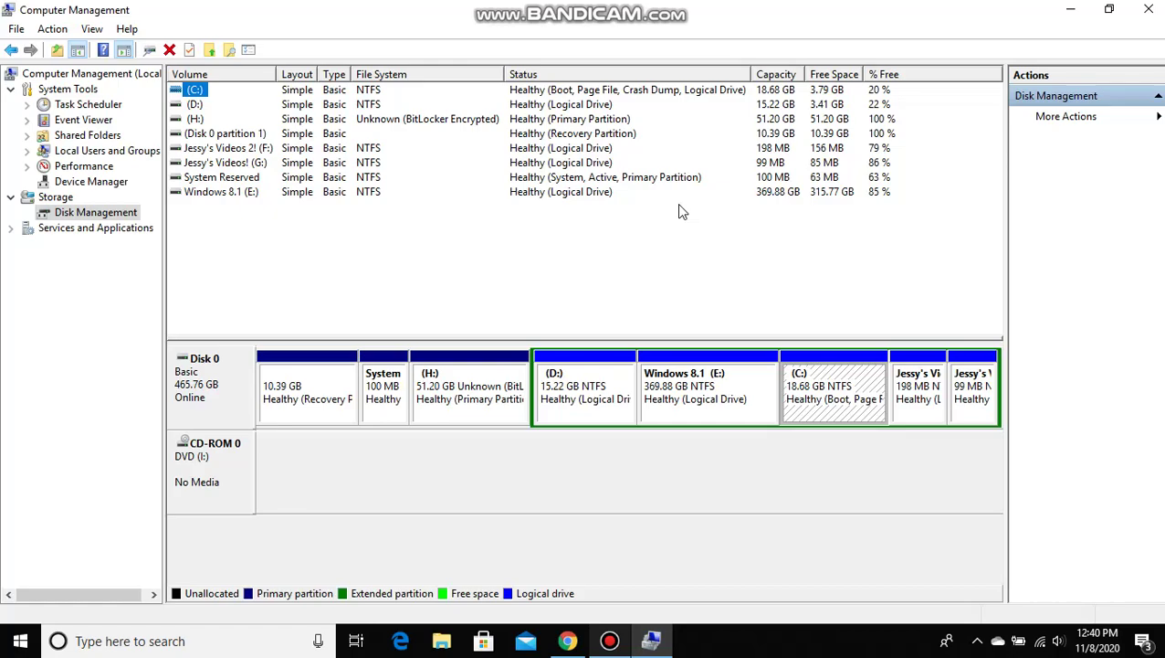
{"action": "key", "text": "super+r"}
{"action": "key", "text": "BackSpace"}
{"action": "type", "text": "ima take "}
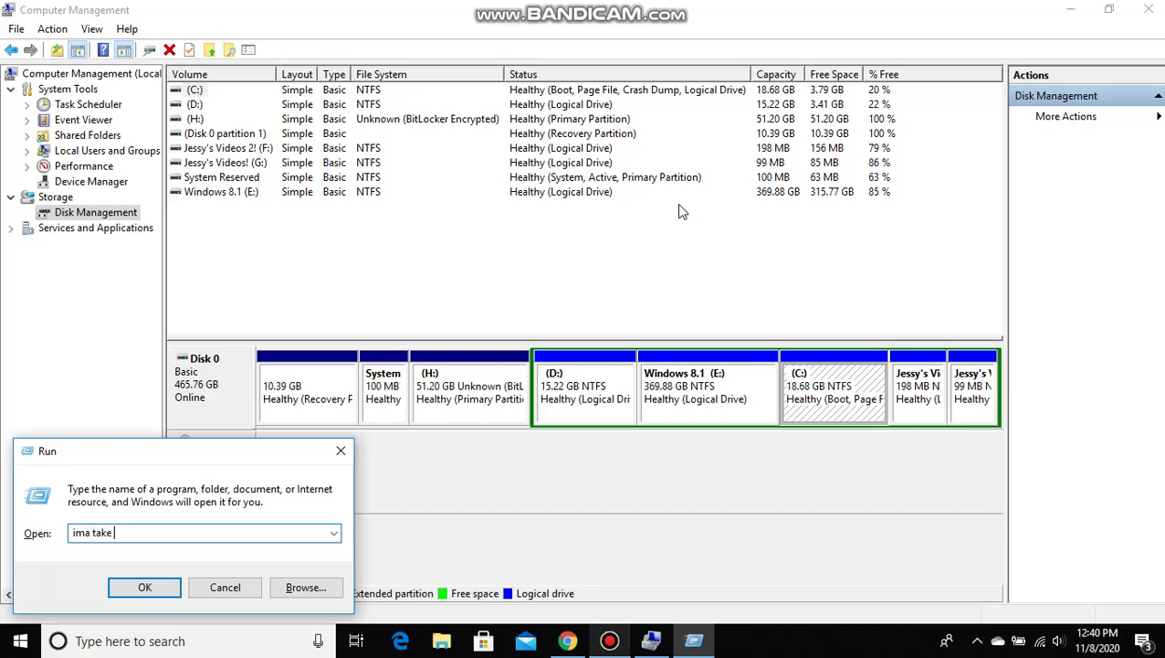
{"action": "type", "text": "100"}
{"action": "type", "text": " MV"}
{"action": "type", "text": "B in C:/"}
{"action": "left_click", "coordinate": [340, 450]}
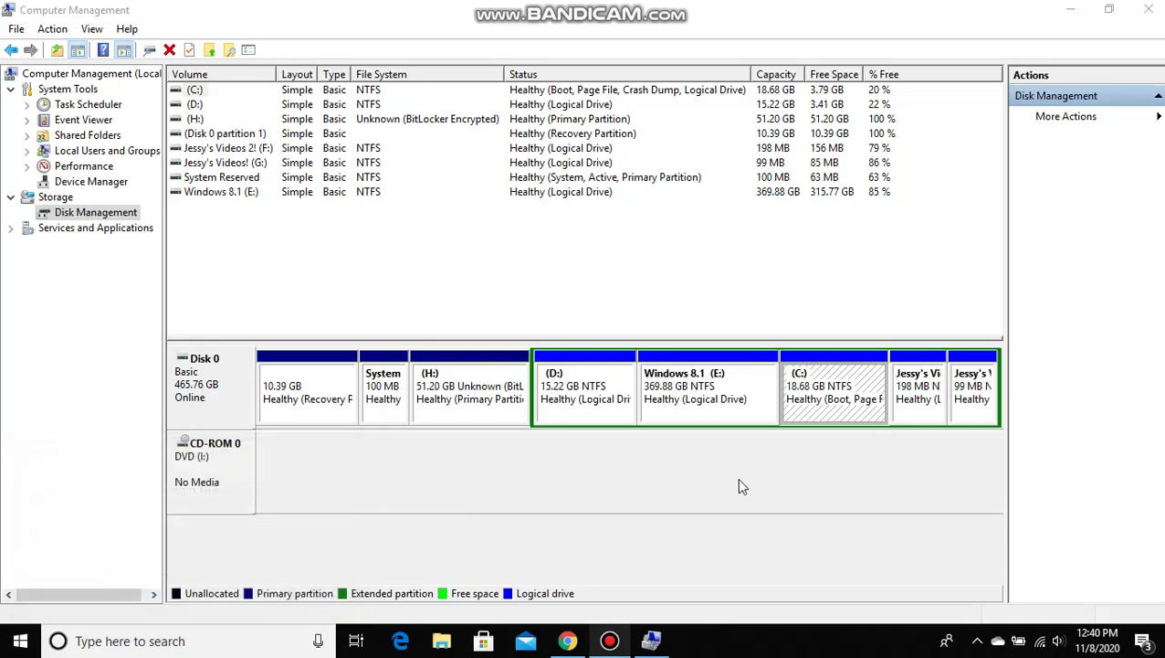
Start shrinking the C: volume on Disk 0
{"action": "right_click", "coordinate": [809, 378]}
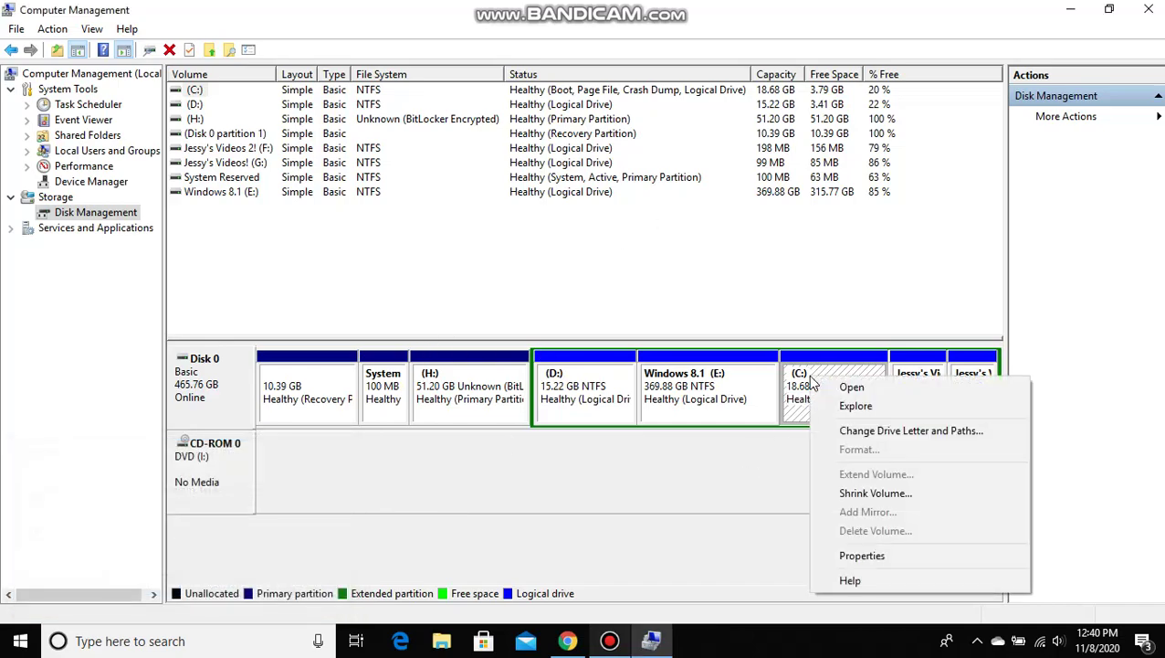
{"action": "left_click", "coordinate": [920, 498]}
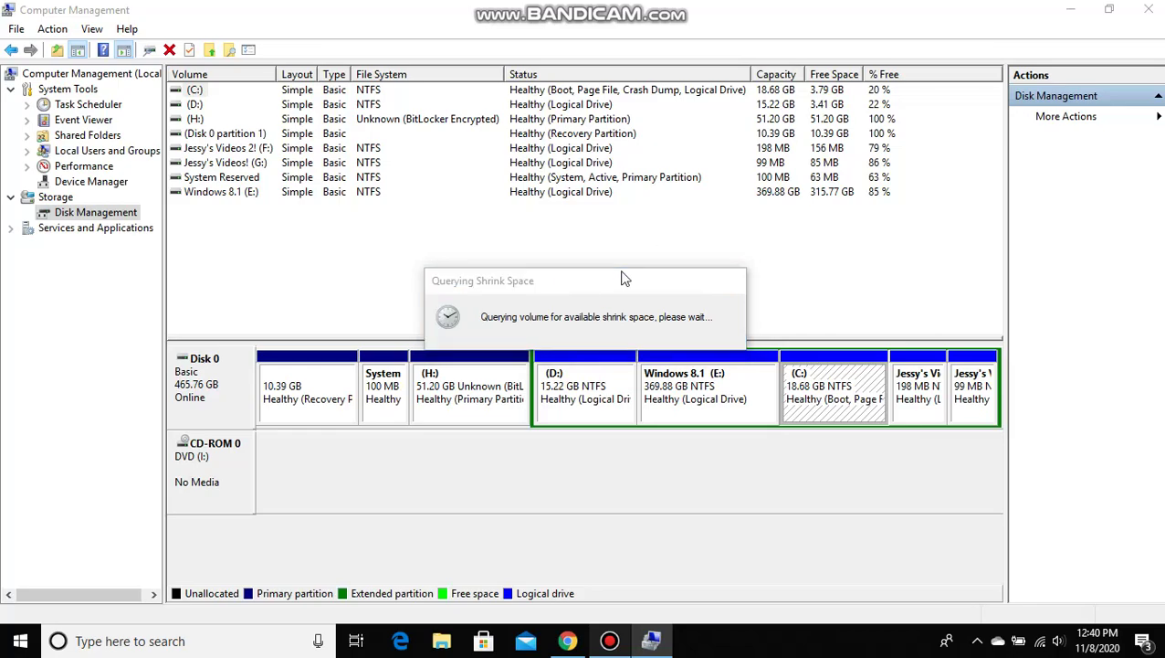
{"action": "key", "text": "super+r"}
{"action": "type", "text": "srink the vol"}
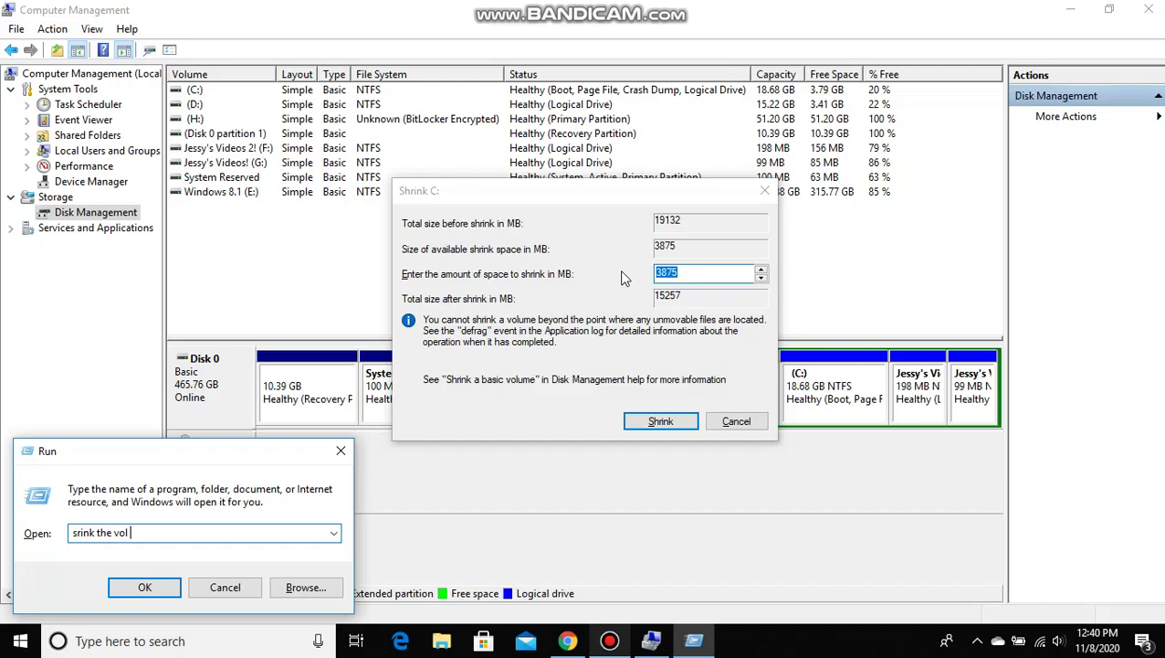
{"action": "type", "text": " how much u like"}
{"action": "left_click", "coordinate": [341, 450]}
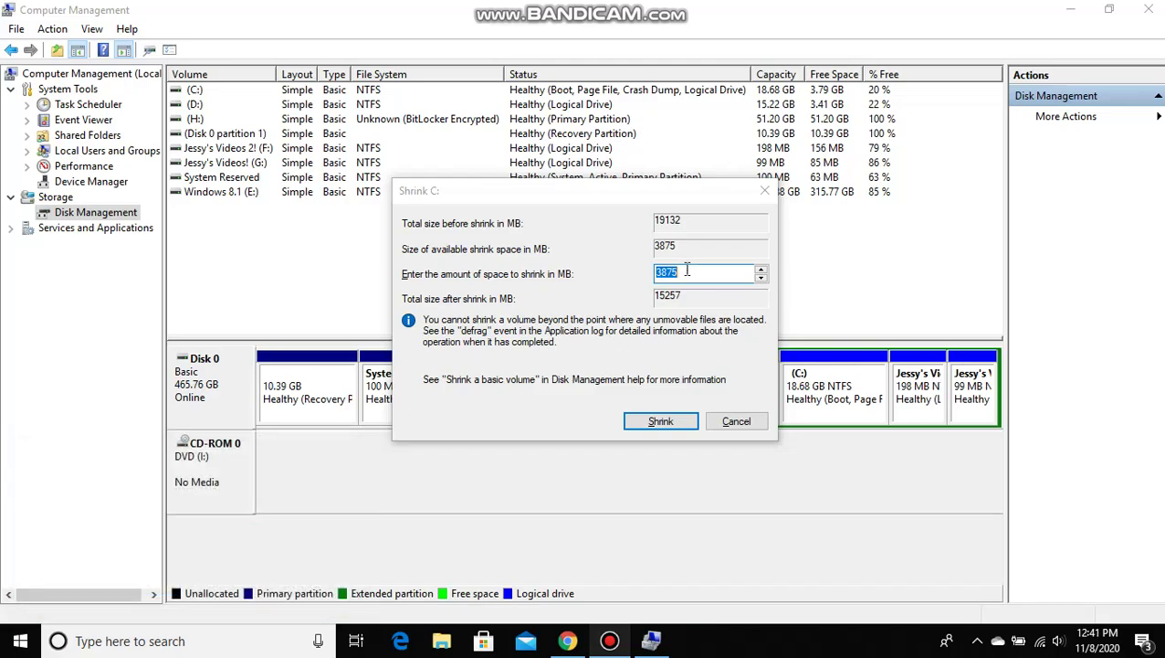
Set the amount of space to shrink from C: to 100 MB and carry out the shrink
{"action": "left_click", "coordinate": [723, 263]}
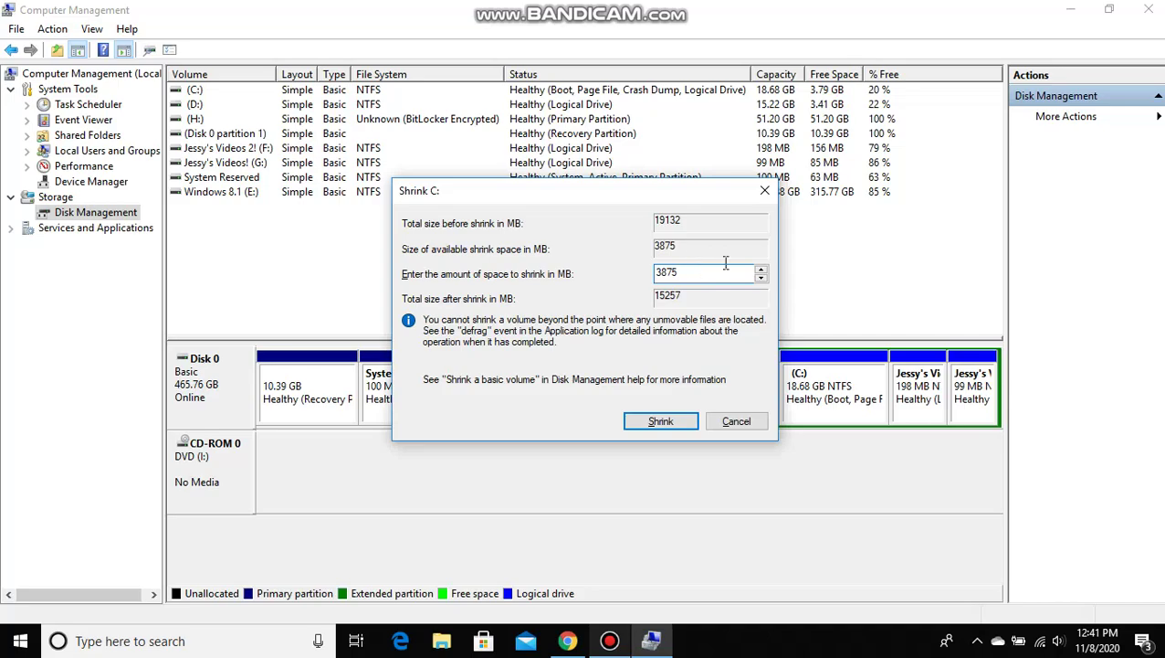
{"action": "key", "text": "BackSpace"}
{"action": "key", "text": "BackSpace"}
{"action": "key", "text": "BackSpace"}
{"action": "key", "text": "BackSpace"}
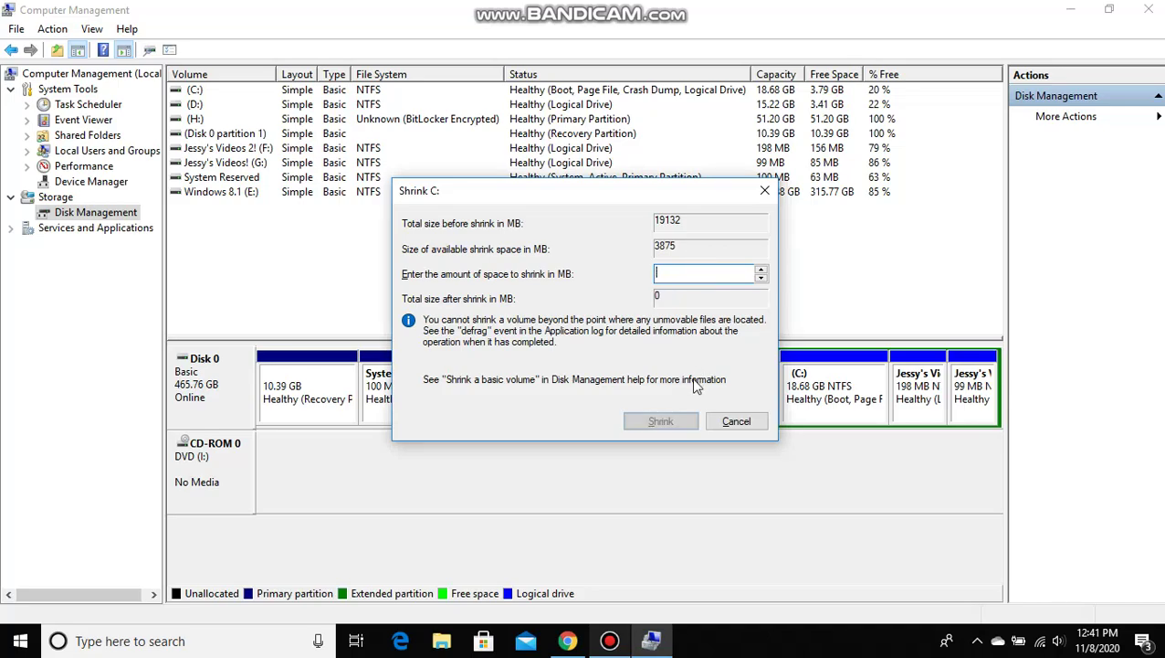
{"action": "type", "text": "100"}
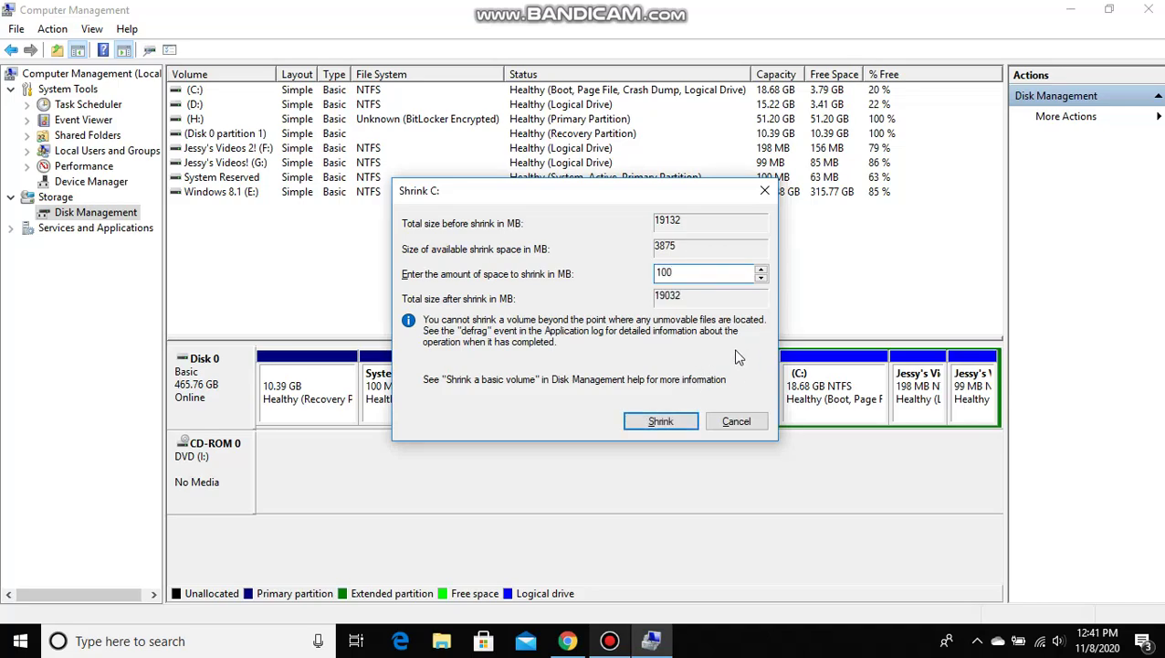
{"action": "left_click", "coordinate": [659, 421]}
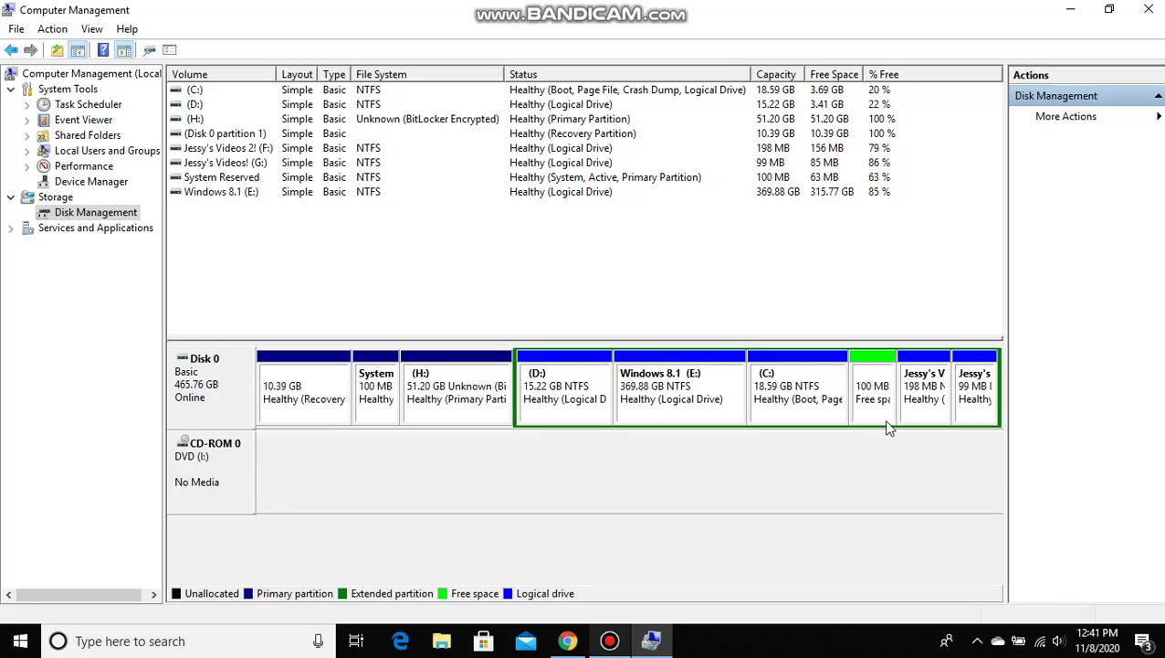
{"action": "key", "text": "super+r"}
{"action": "type", "text": "n"}
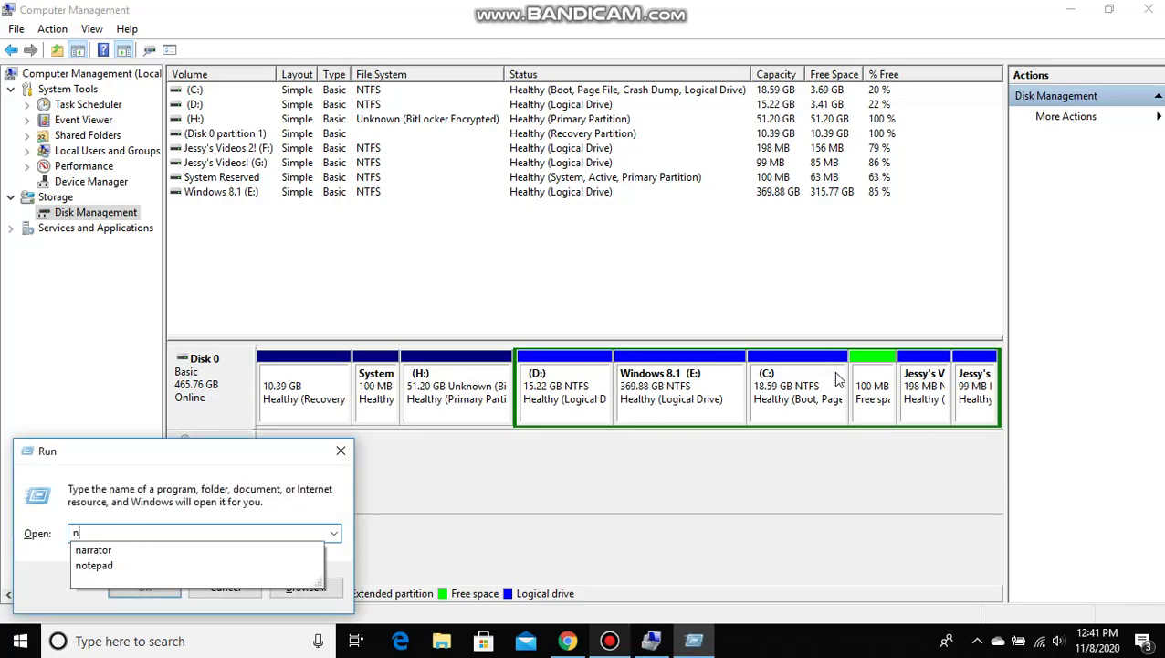
{"action": "type", "text": "ow give it d"}
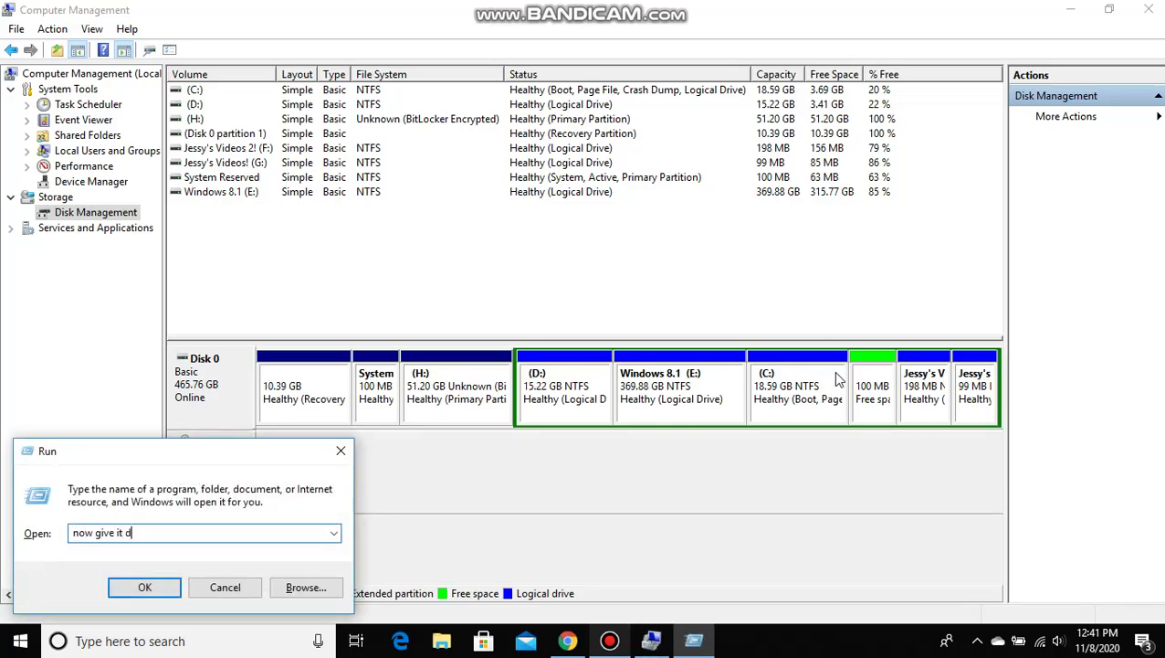
{"action": "type", "text": "rive letter"}
{"action": "left_click", "coordinate": [341, 450]}
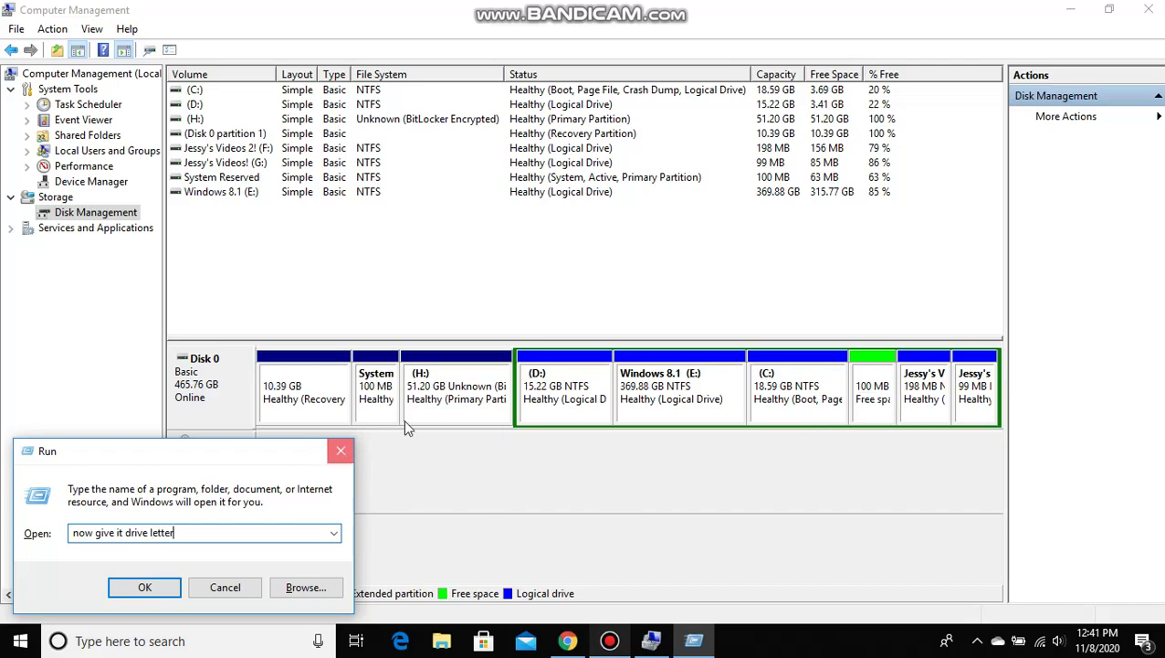
Start a new simple volume in the 100 MB free space on Disk 0, accepting the 99 MB volume size
{"action": "left_click", "coordinate": [859, 384]}
{"action": "right_click", "coordinate": [859, 384]}
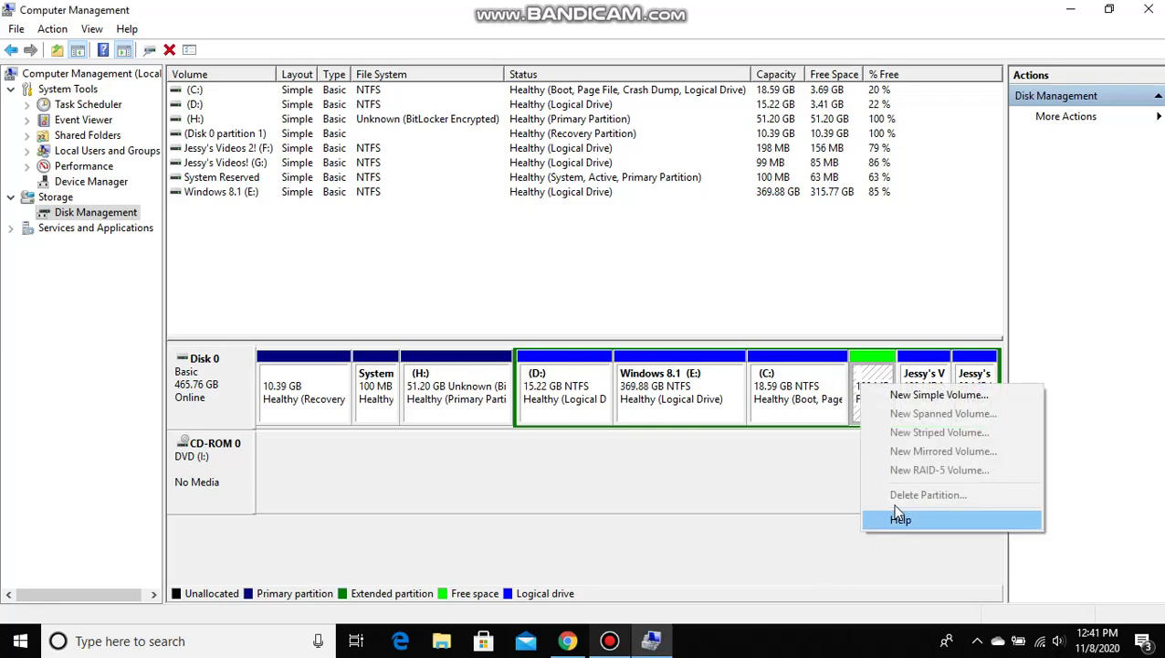
{"action": "left_click", "coordinate": [879, 396]}
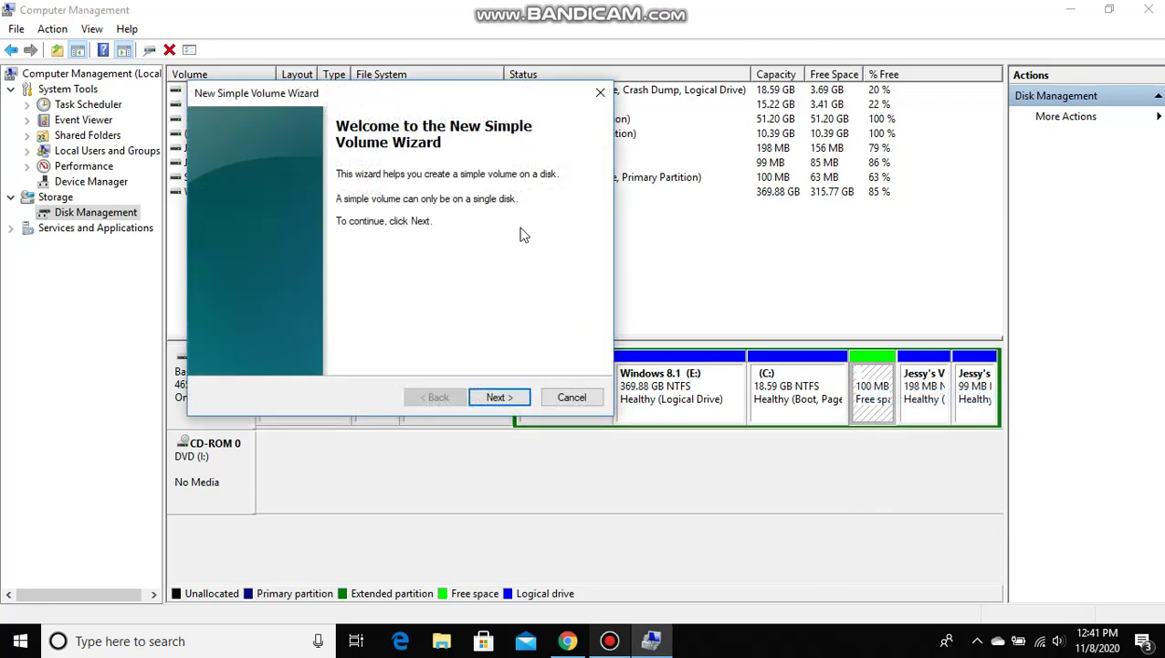
{"action": "left_click_drag", "start_coordinate": [437, 99], "coordinate": [604, 145]}
{"action": "left_click", "coordinate": [661, 431]}
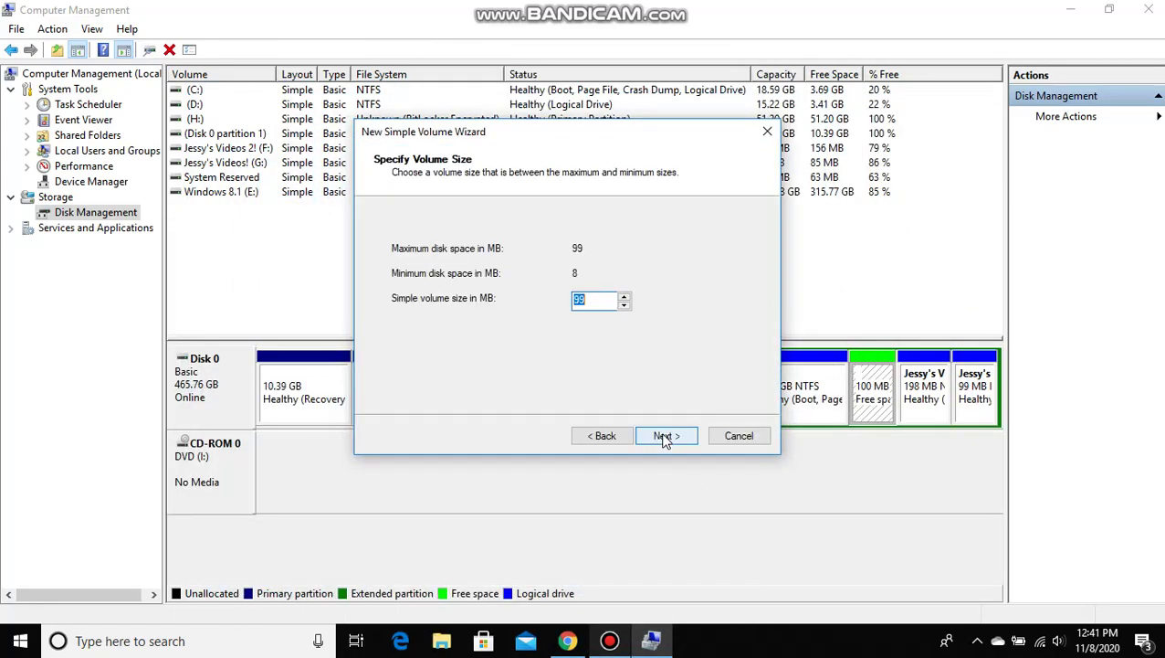
{"action": "left_click", "coordinate": [665, 436]}
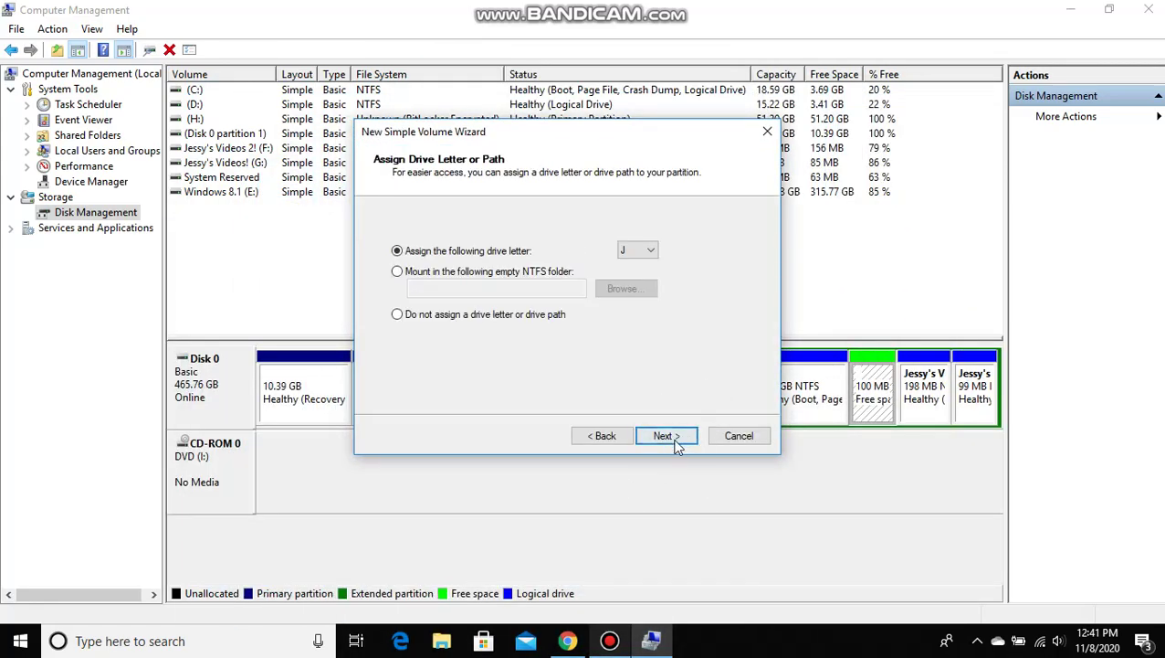
Assign drive letter J to the new volume and continue to the format settings
{"action": "left_click", "coordinate": [626, 256]}
{"action": "left_click", "coordinate": [636, 288]}
{"action": "left_click", "coordinate": [658, 438]}
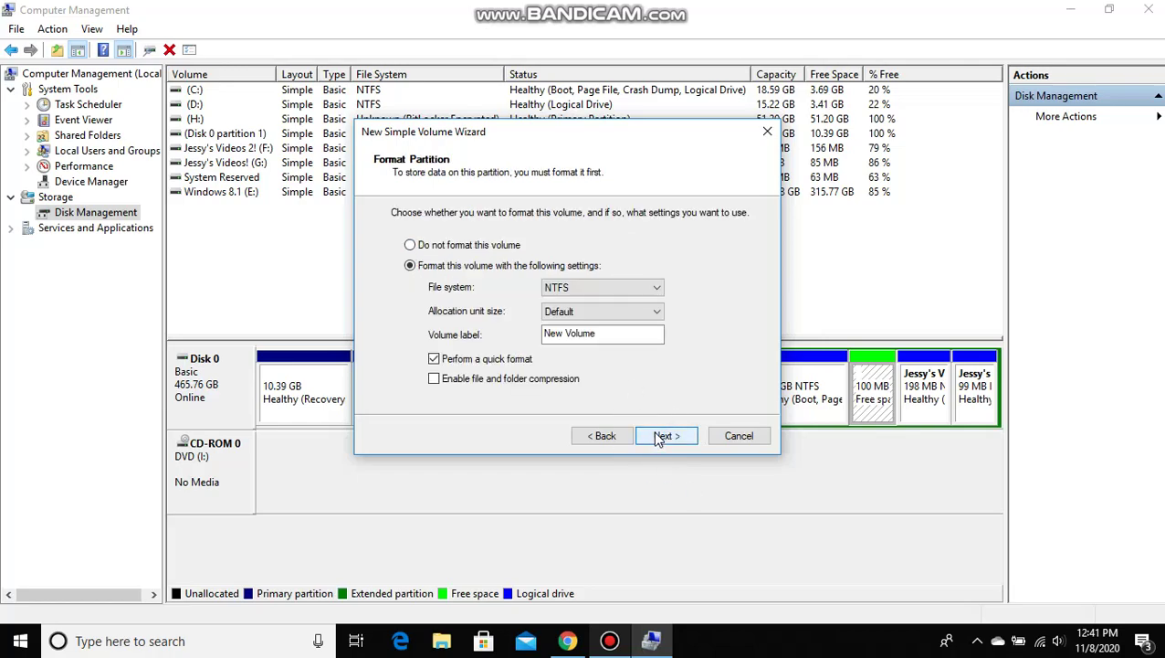
Label the new volume "Test For Fans =) :D" and create it as NTFS with the default allocation unit size and quick format
{"action": "left_click_drag", "start_coordinate": [598, 333], "coordinate": [544, 333]}
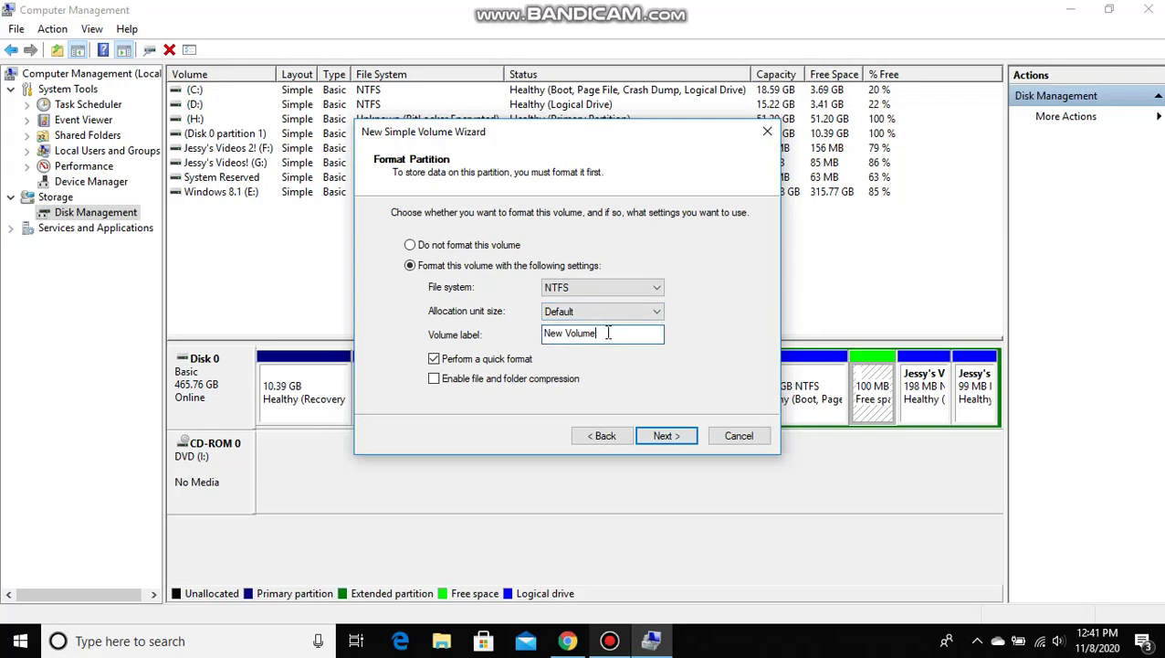
{"action": "key", "text": "BackSpace"}
{"action": "key", "text": "BackSpace"}
{"action": "key", "text": "BackSpace"}
{"action": "key", "text": "BackSpace"}
{"action": "type", "text": ":D"}
{"action": "left_click", "coordinate": [666, 435]}
{"action": "left_click", "coordinate": [667, 435]}
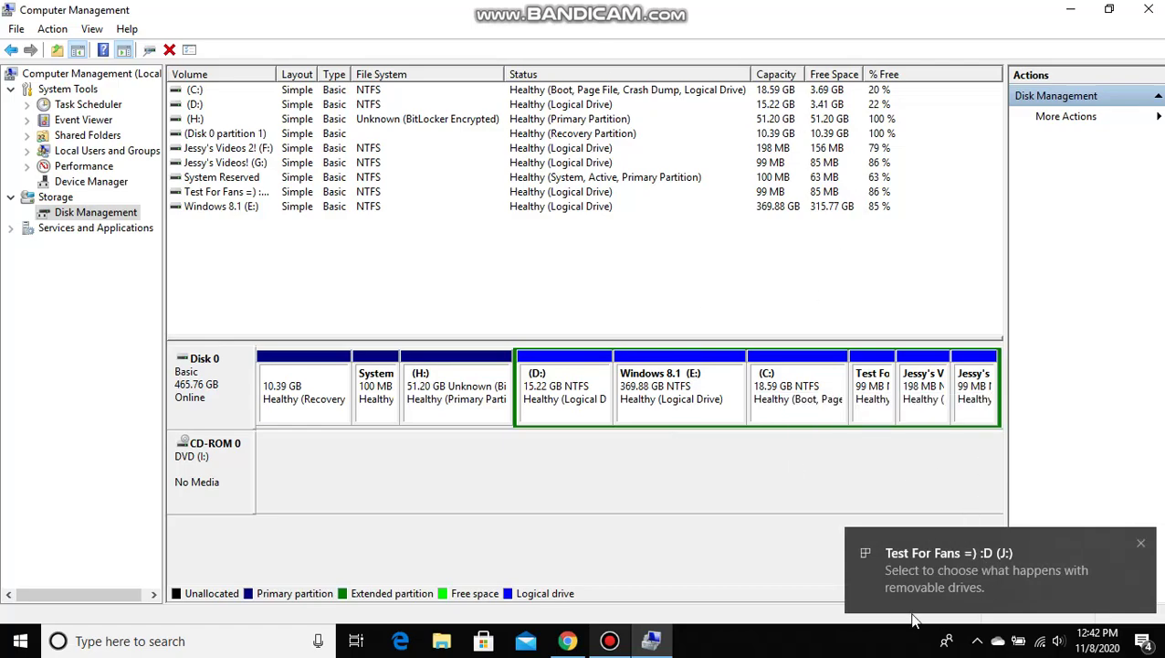
Dismiss the notification about the new J: drive
{"action": "left_click", "coordinate": [982, 577]}
{"action": "left_click", "coordinate": [941, 224]}
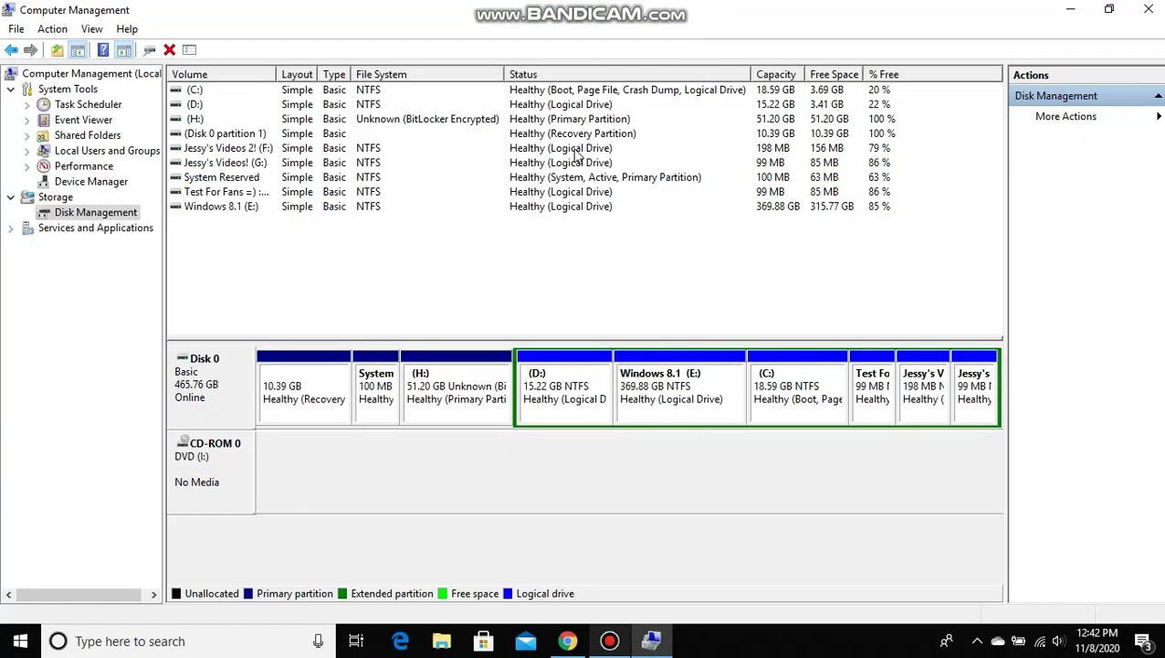
Open File Explorer at This PC to check that the new J: drive is listed
{"action": "double_click", "coordinate": [365, 368]}
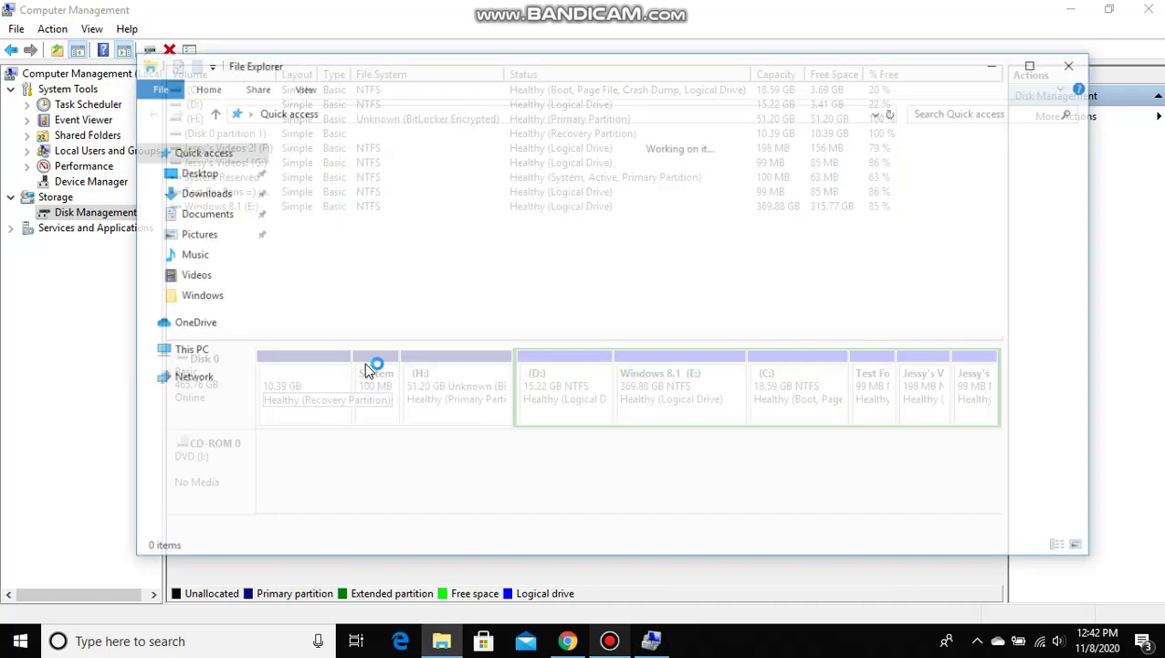
{"action": "left_click", "coordinate": [212, 349]}
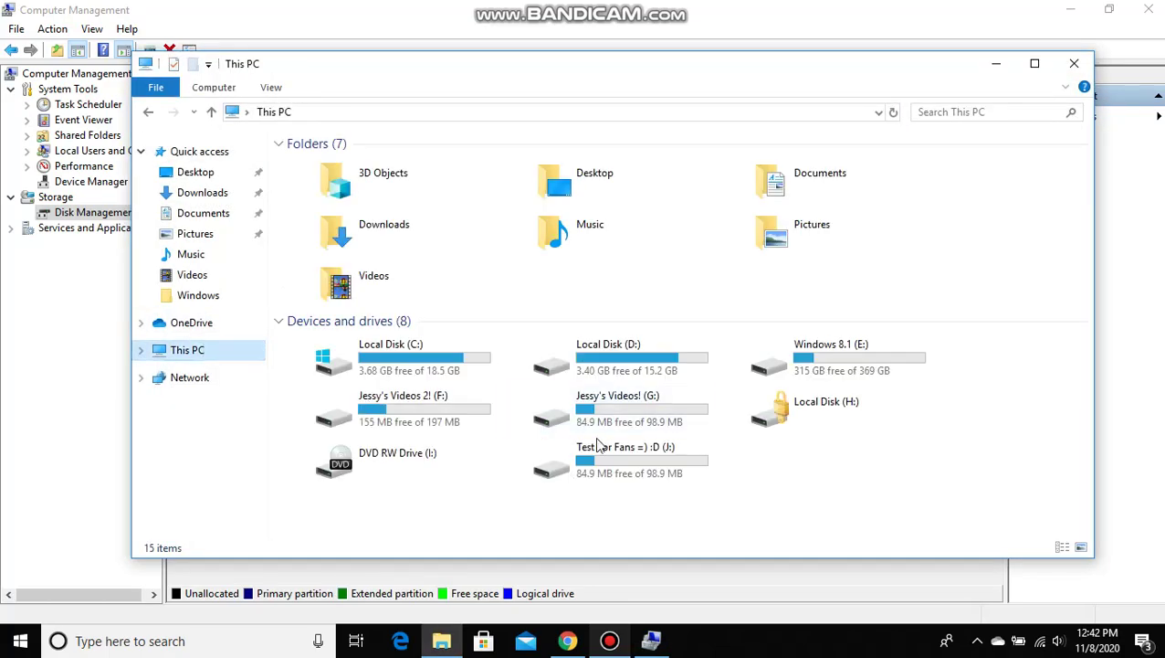
Write the viewer note "as you can we have it here" in the Run dialog and dismiss it without running anything
{"action": "key", "text": "super+r"}
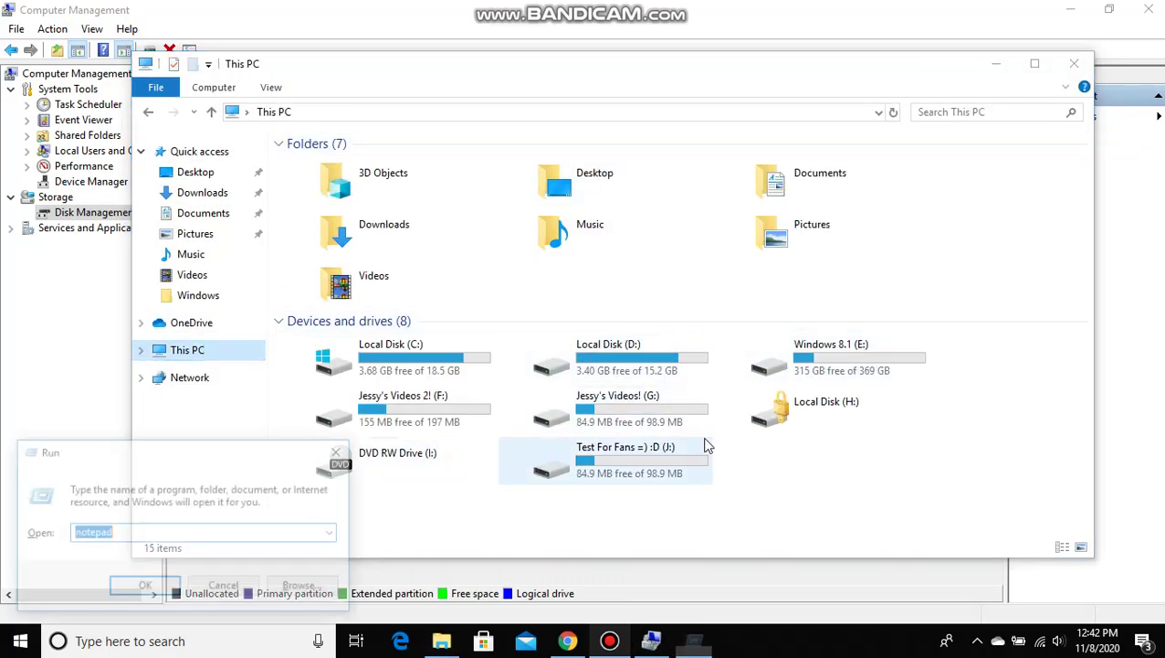
{"action": "type", "text": "as you ca"}
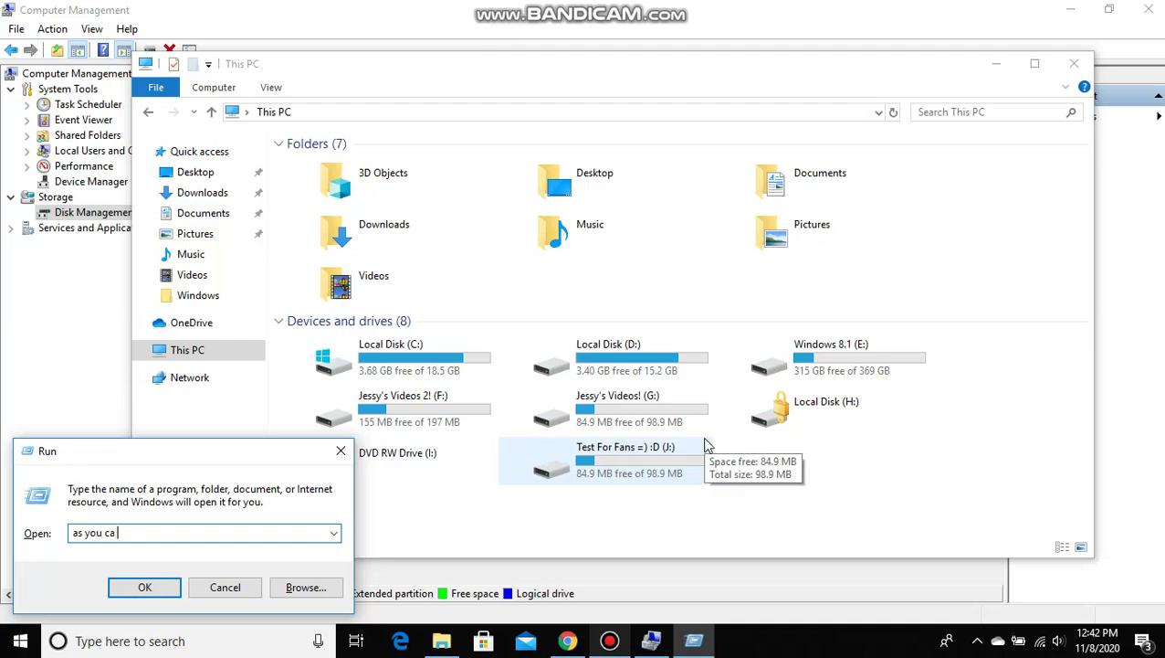
{"action": "type", "text": "n we have it here"}
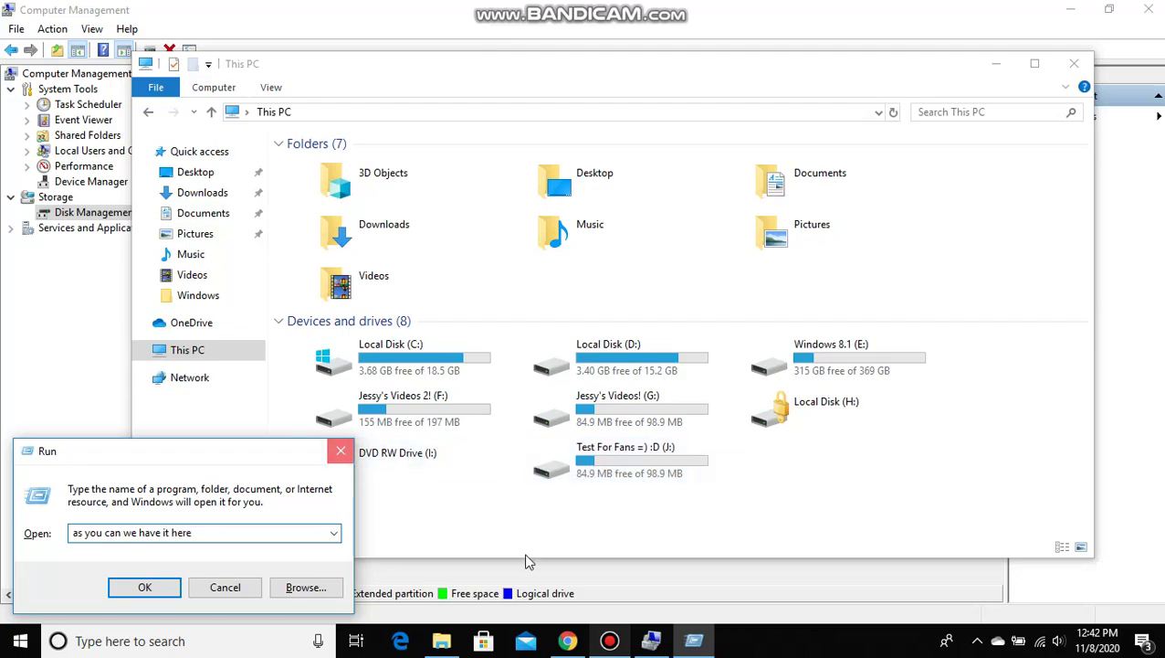
{"action": "key", "text": "Escape"}
Open the "Test For Fans =) :D (J:)" drive to check its contents, and close the File Explorer window
{"action": "double_click", "coordinate": [603, 471]}
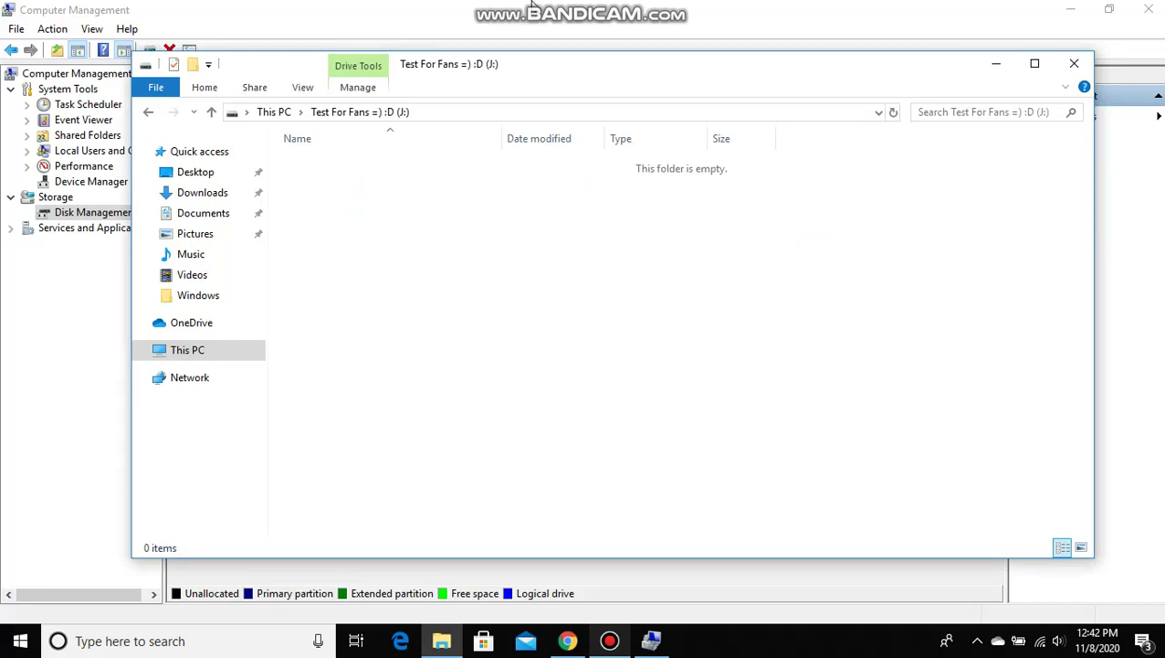
{"action": "mouse_move", "coordinate": [616, 7]}
{"action": "left_click", "coordinate": [1063, 67]}
Write the viewer note "now download the windows 7 iso and mount it" in the Run dialog and close the dialog
{"action": "key", "text": "super+r"}
{"action": "type", "text": "n"}
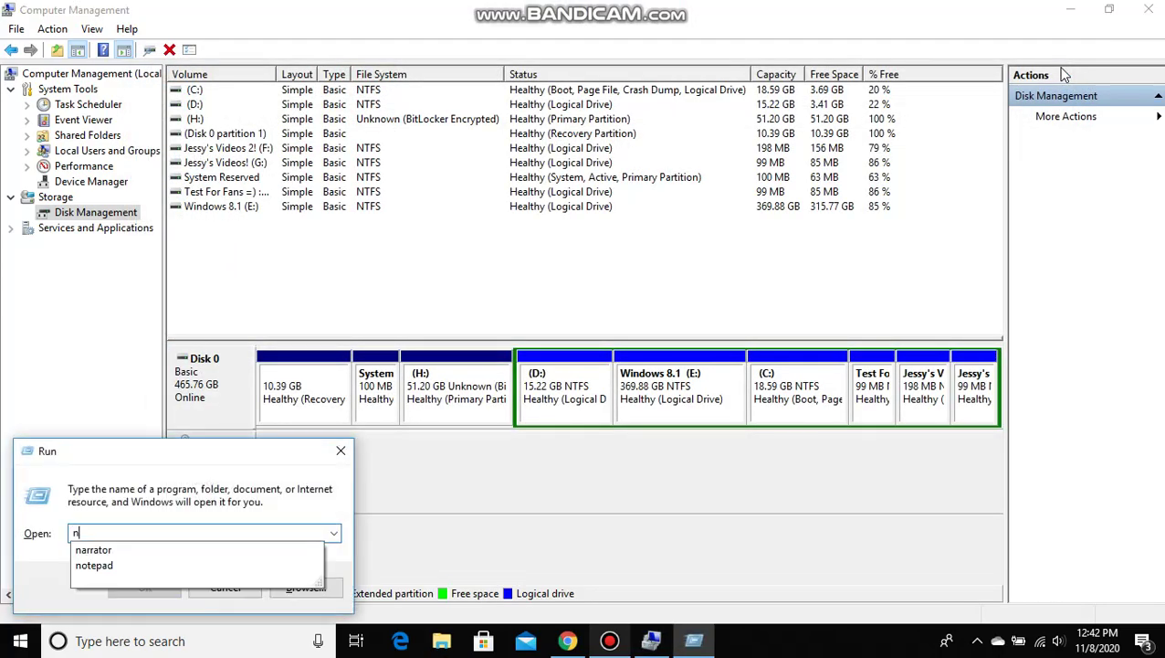
{"action": "type", "text": "ow download the windows"}
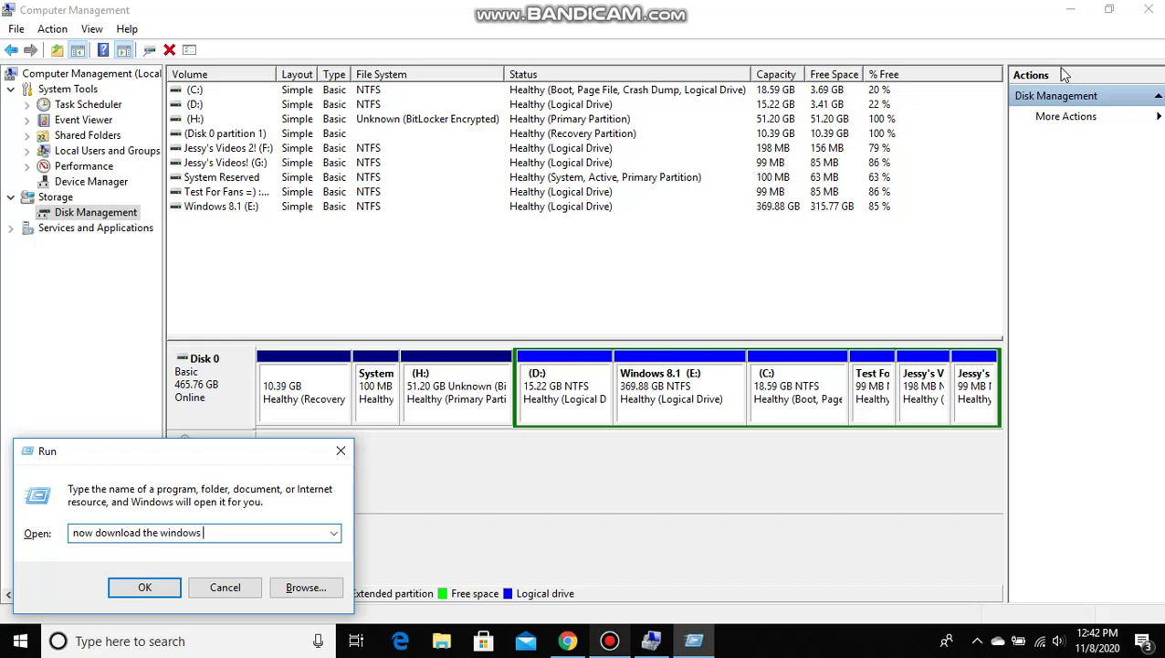
{"action": "type", "text": "7 iso and mount it"}
{"action": "left_click", "coordinate": [344, 448]}
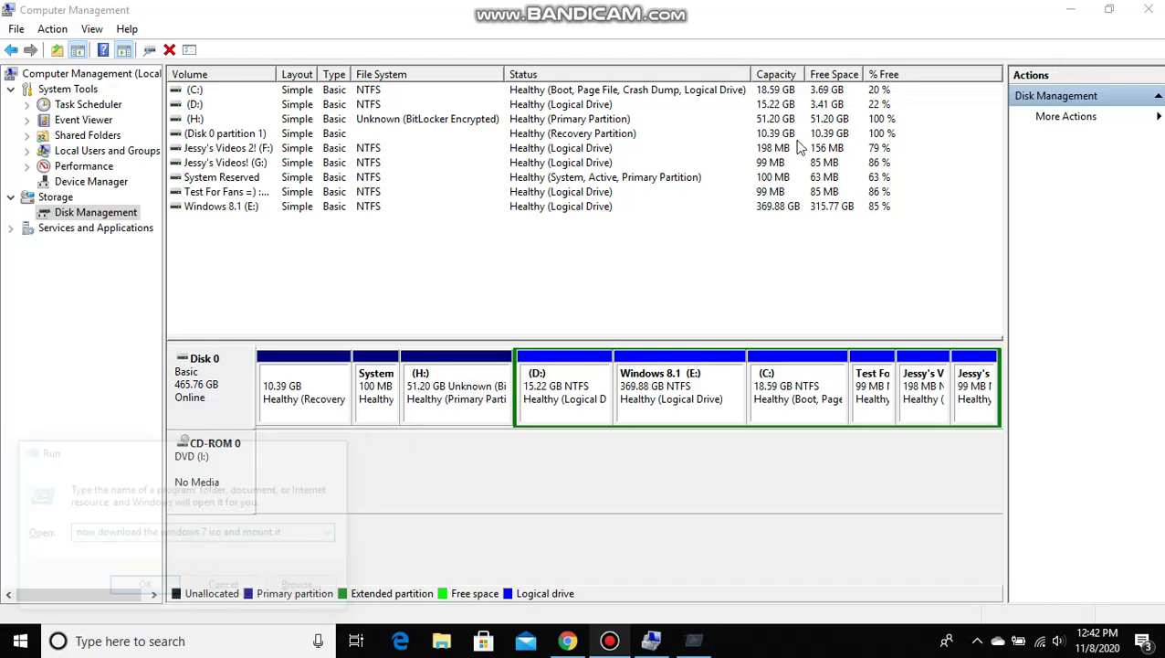
Close Computer Management and open the Windows 7 (x64) setup folder from its desktop shortcut
{"action": "key", "text": "alt+F4"}
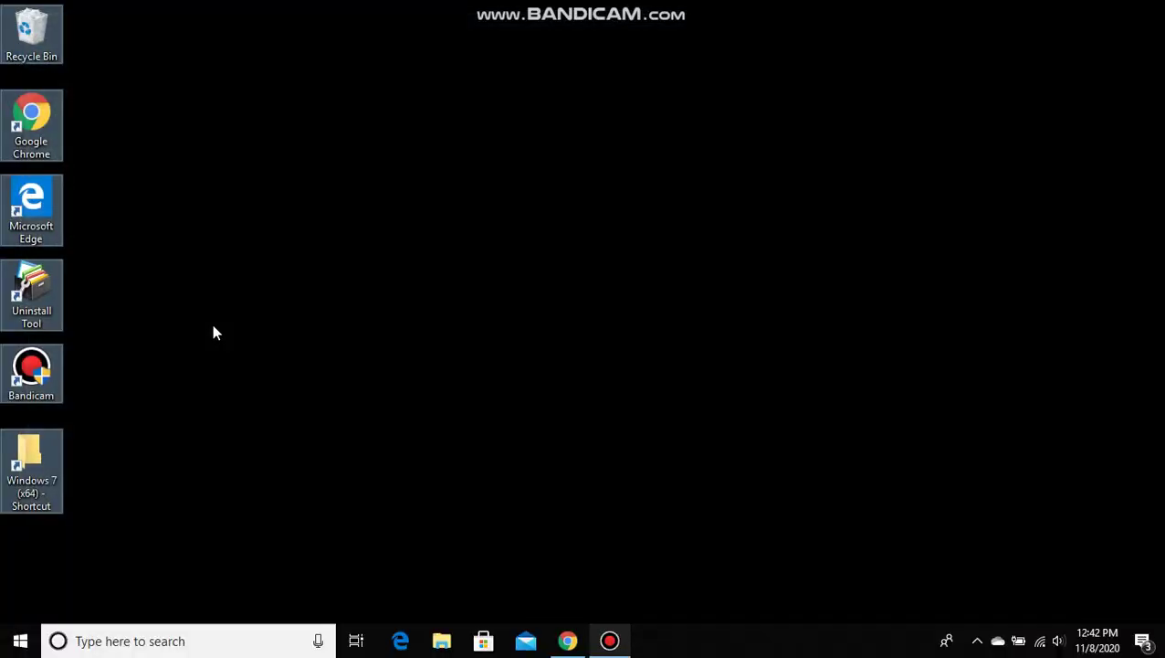
{"action": "double_click", "coordinate": [3, 449]}
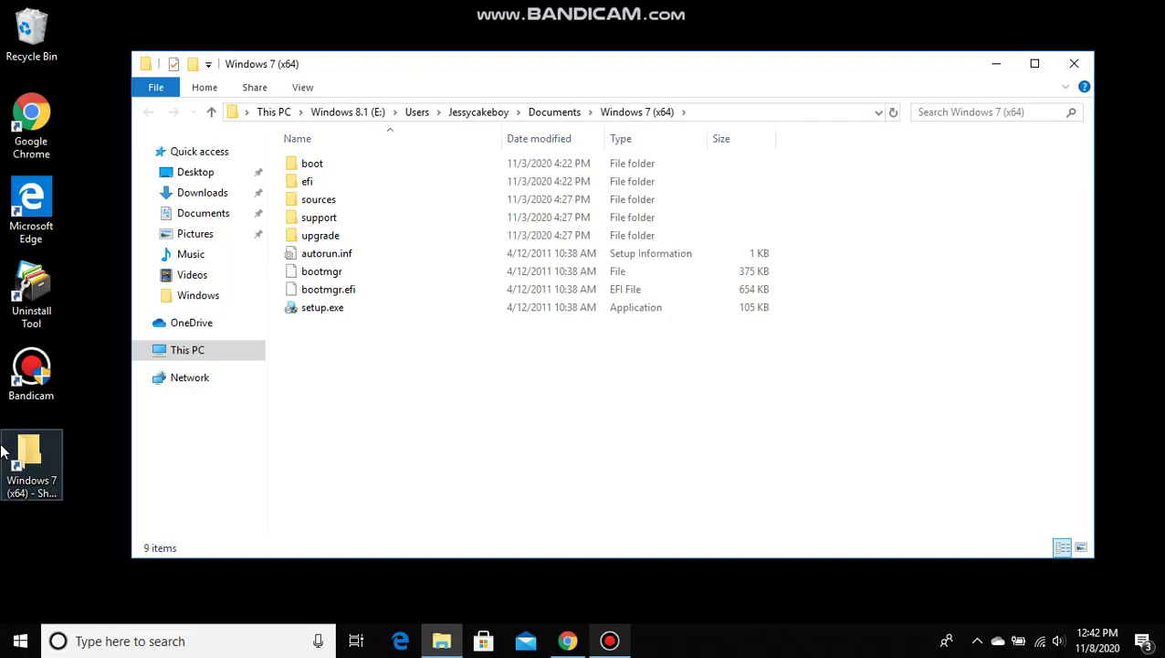
Write the viewer note "once u mount it it should look like this now run setup" in the Run dialog and close the dialog
{"action": "key", "text": "super+r"}
{"action": "type", "text": "once "}
{"action": "type", "text": "u mount i"}
{"action": "type", "text": "t i"}
{"action": "type", "text": "t "}
{"action": "type", "text": "shoul"}
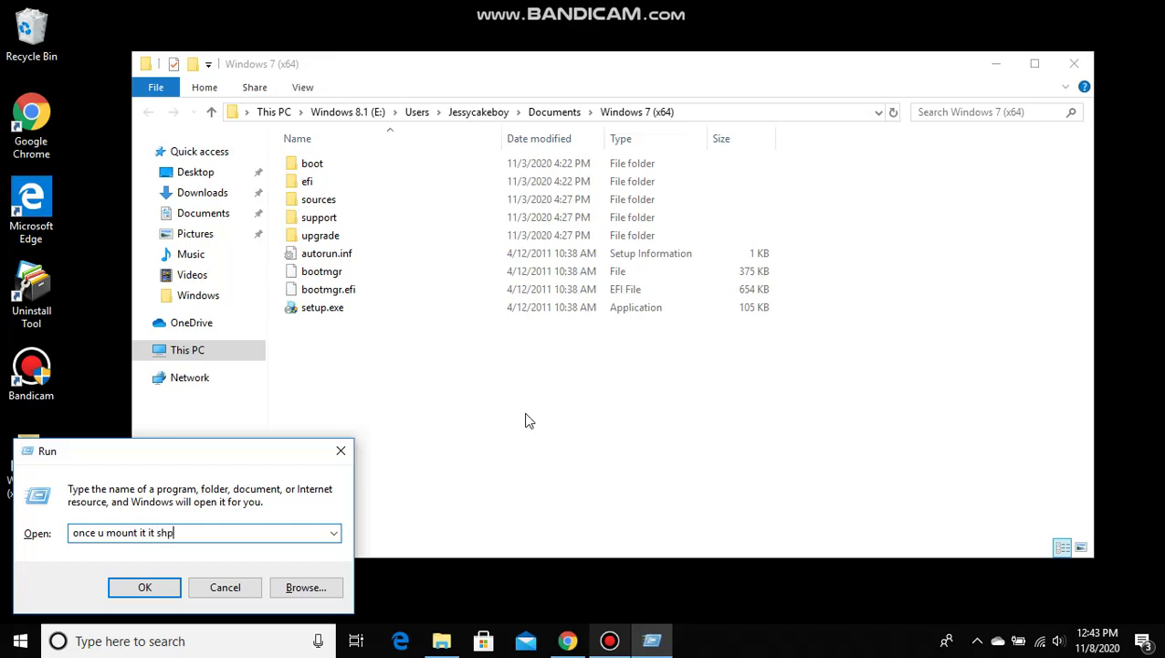
{"action": "type", "text": "d look like this now run setup"}
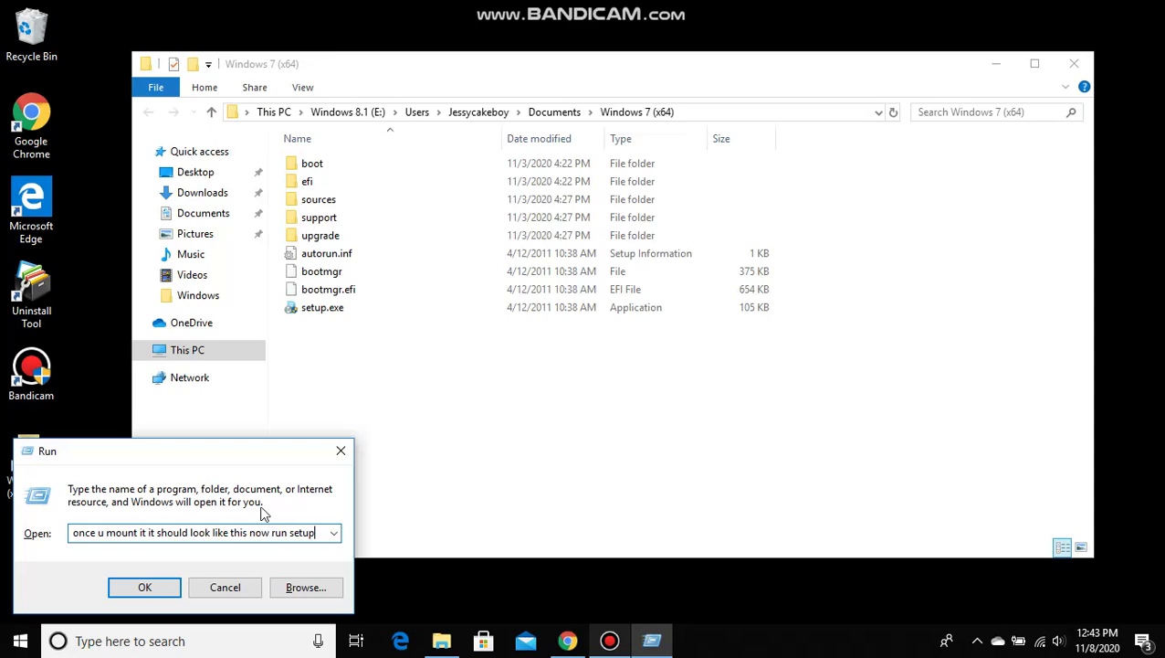
{"action": "left_click", "coordinate": [341, 450]}
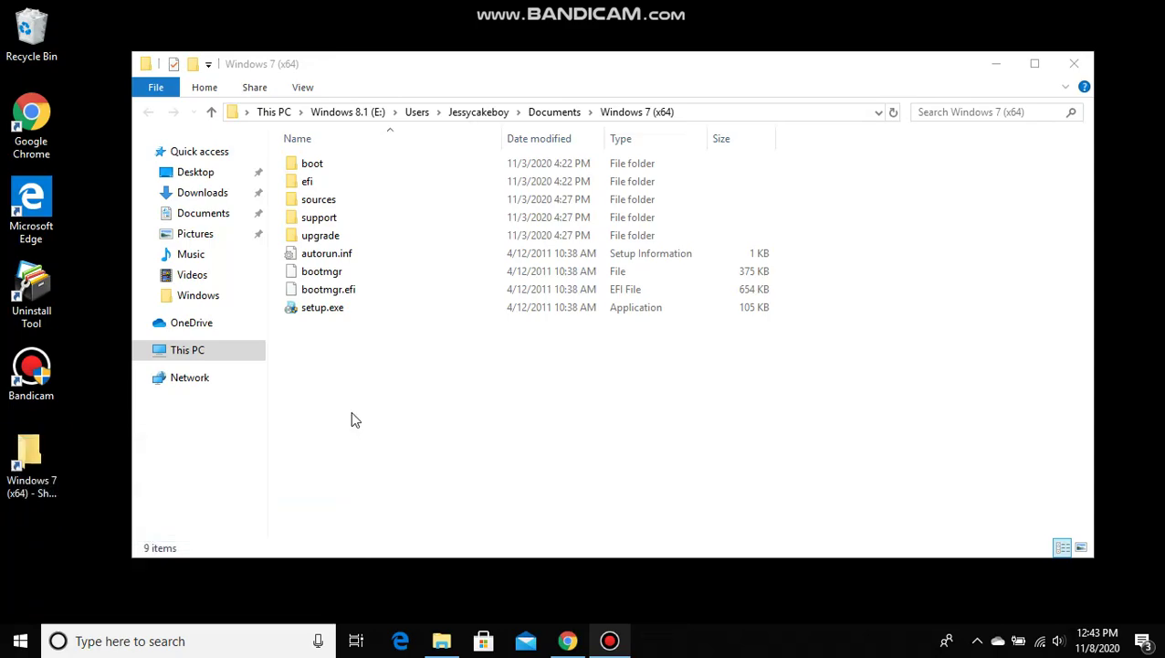
{"action": "left_click", "coordinate": [598, 8]}
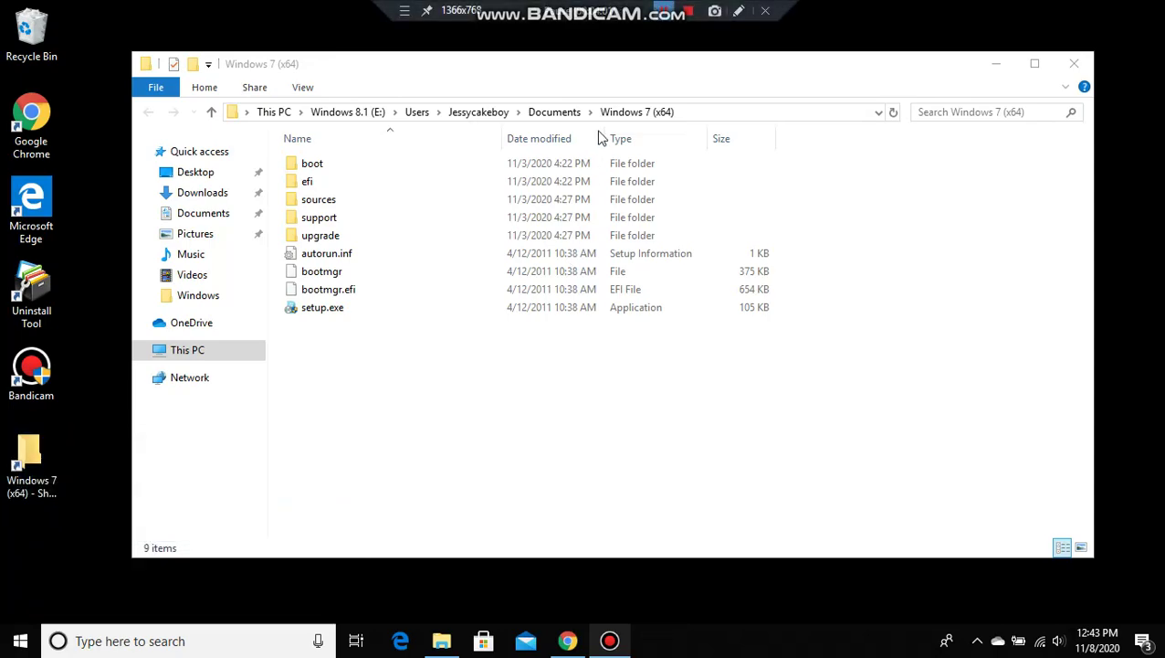